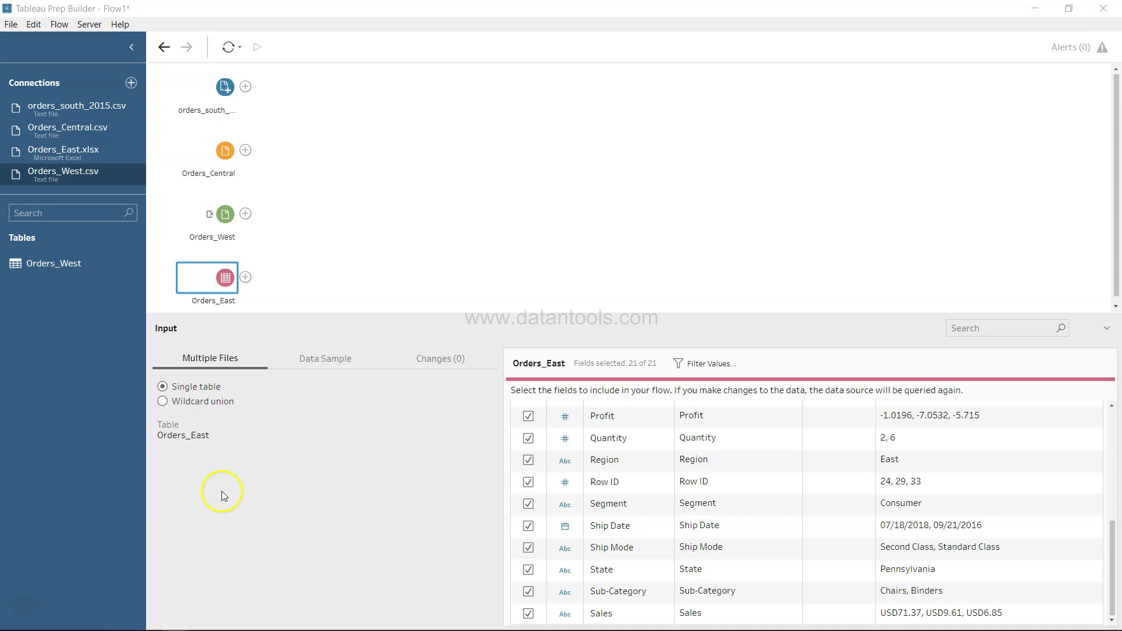
Add a cleaning step after the Orders_Central input in the flow
click(245, 151)
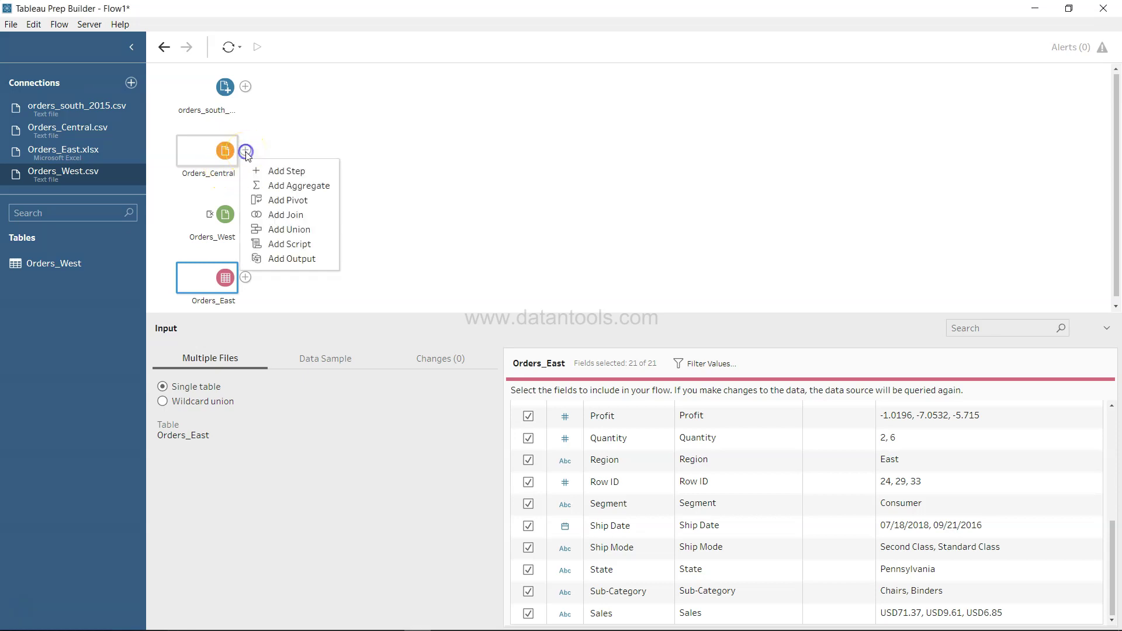
click(286, 171)
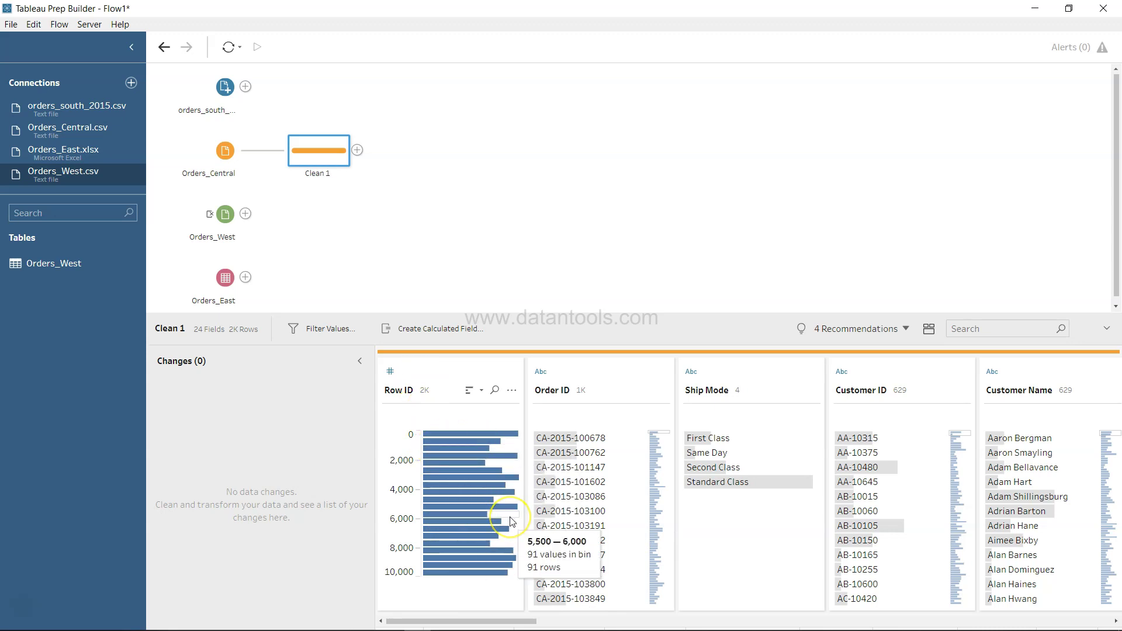
Examine the value distributions of the Orders_Central fields in the cleaning step, from Row ID through Category
scroll(510, 520, right, 1)
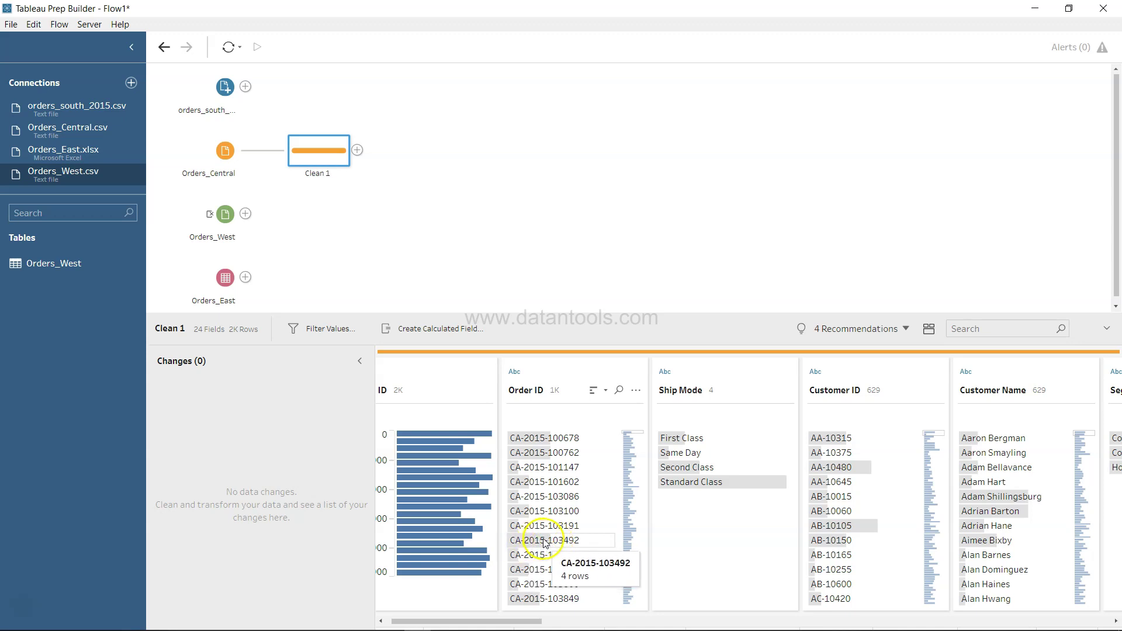
scroll(548, 542, right, 3)
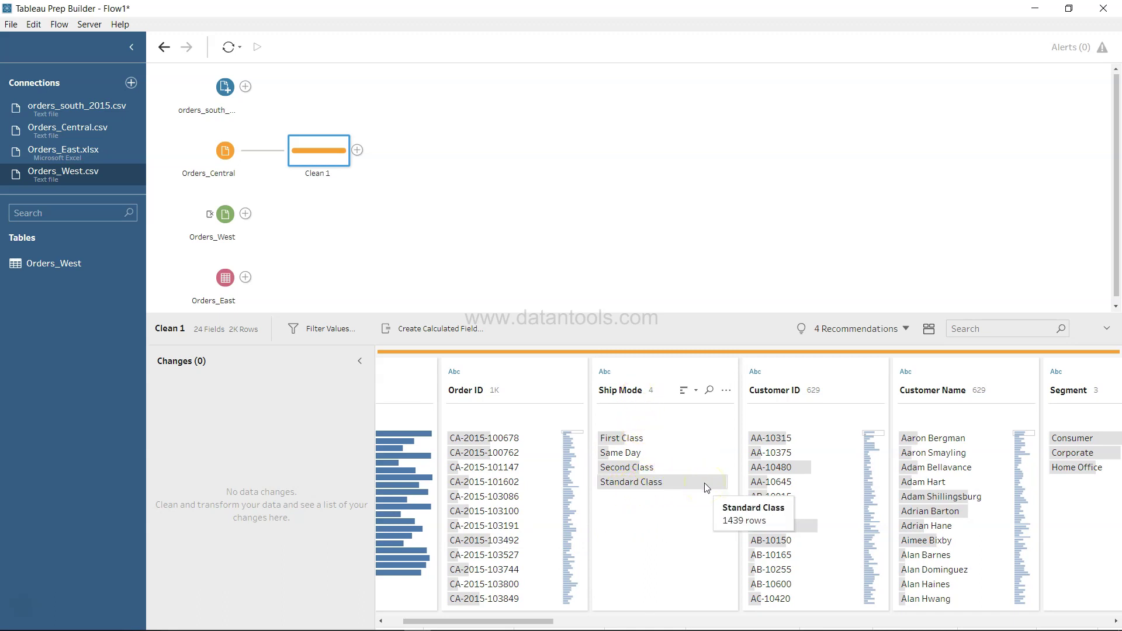
click(641, 483)
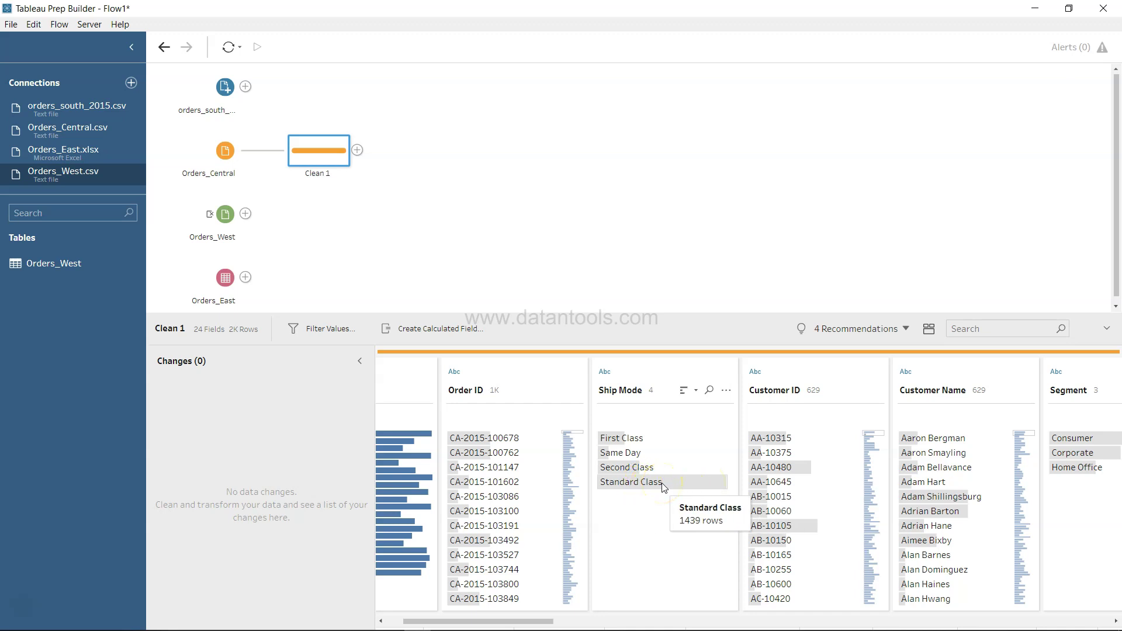
scroll(663, 487, right, 5)
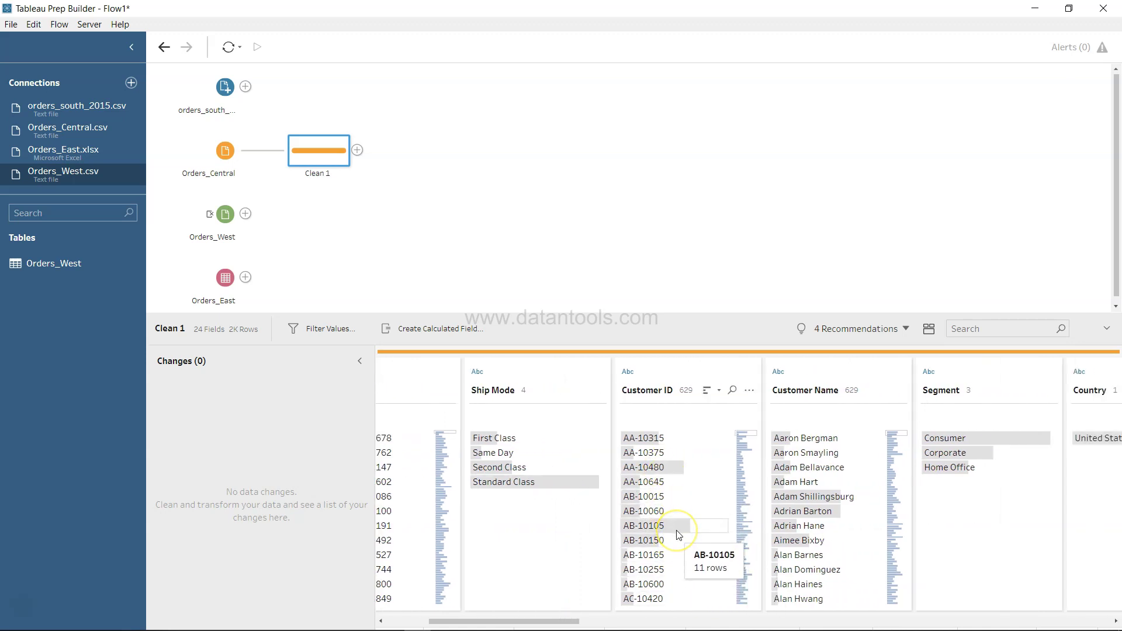
scroll(677, 535, right, 4)
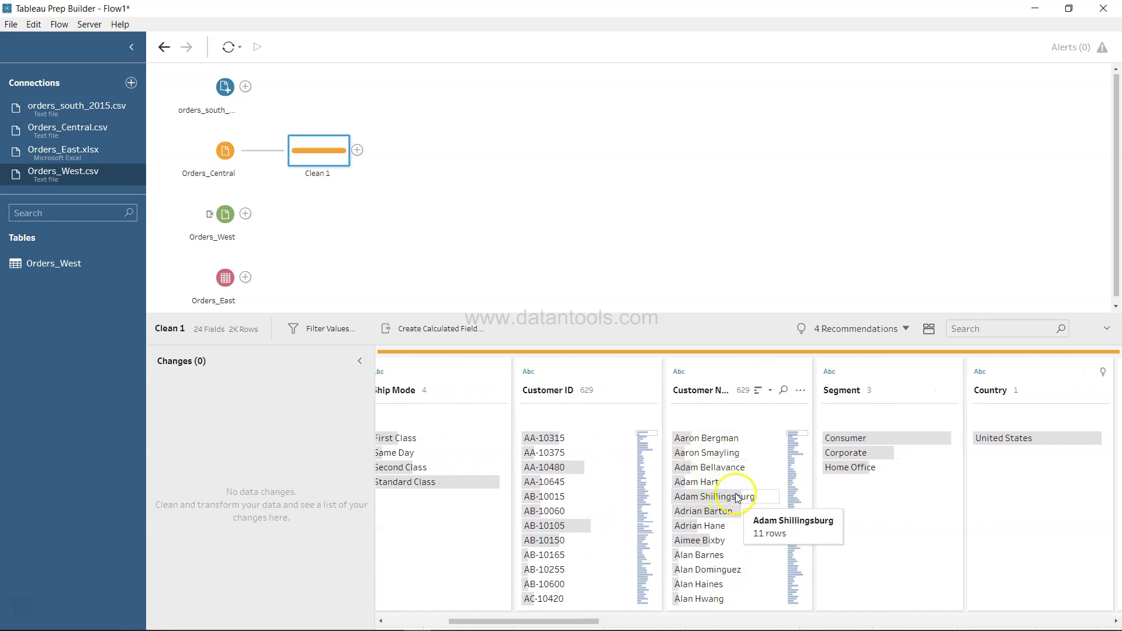
scroll(742, 520, down, 5)
scroll(740, 524, up, 4)
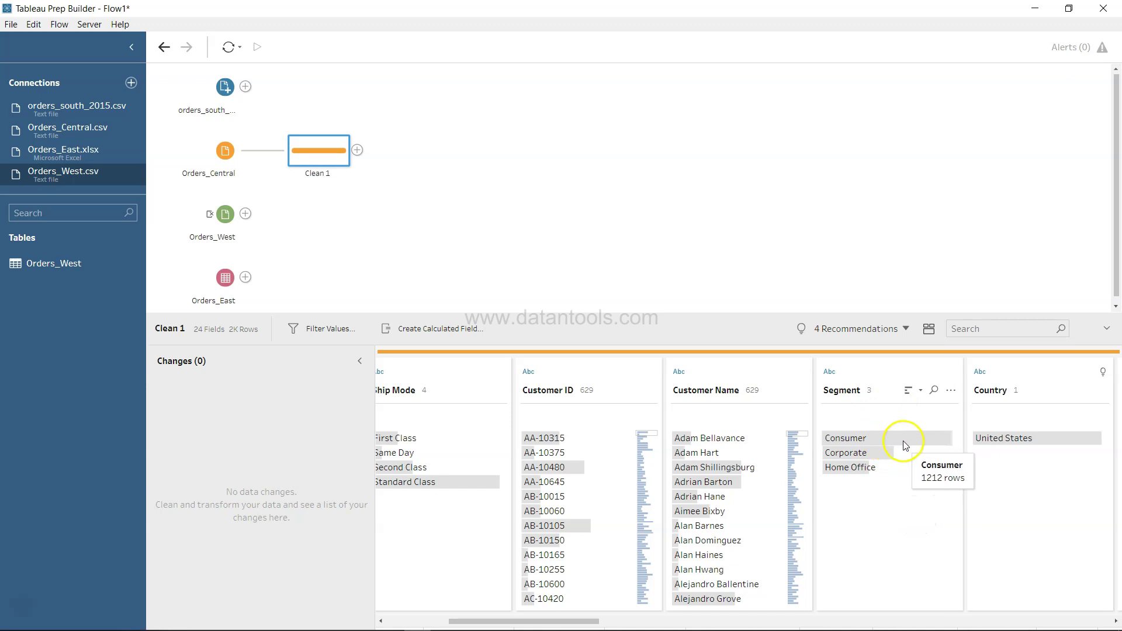
scroll(894, 446, right, 5)
scroll(904, 445, right, 9)
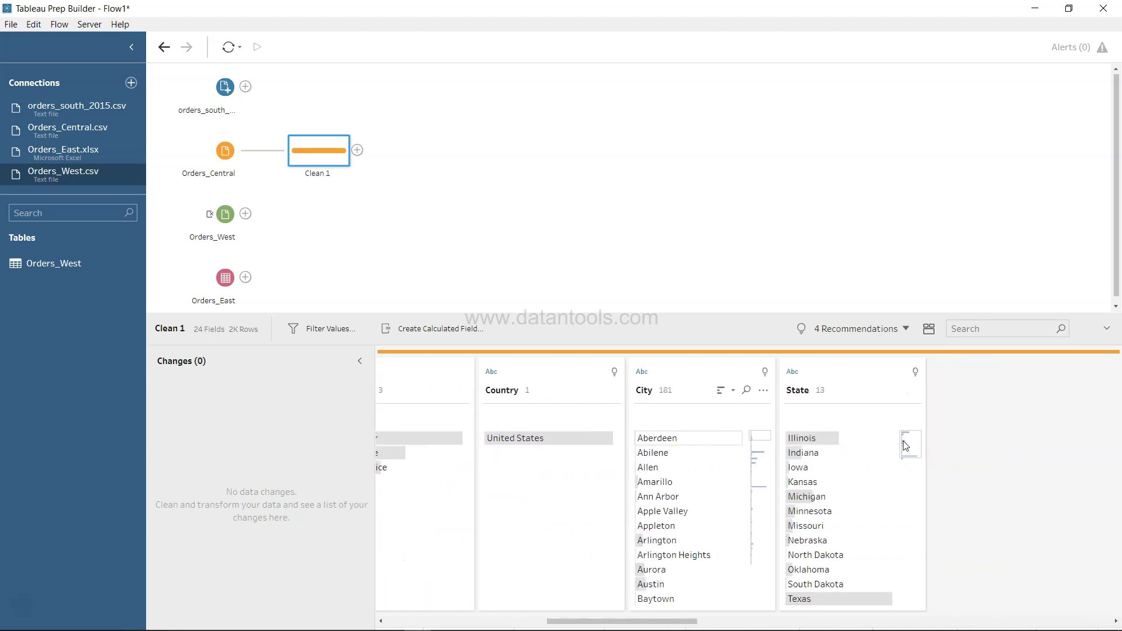
scroll(904, 445, right, 4)
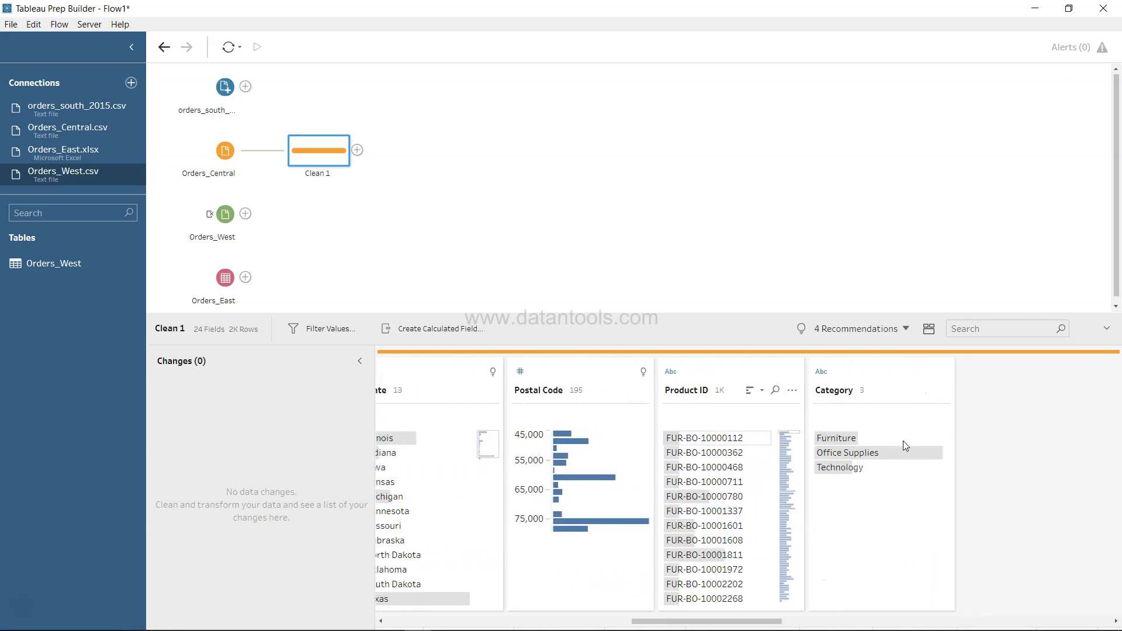
scroll(903, 441, left, 20)
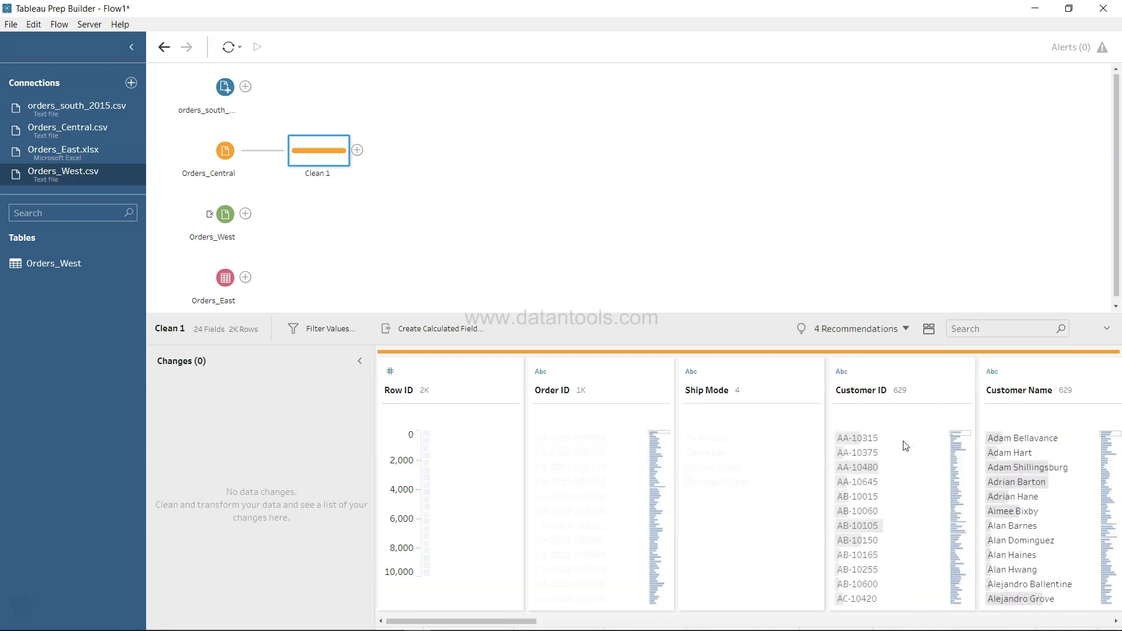
Review the recommended data role changes for the cleaning step without applying any of them
click(374, 285)
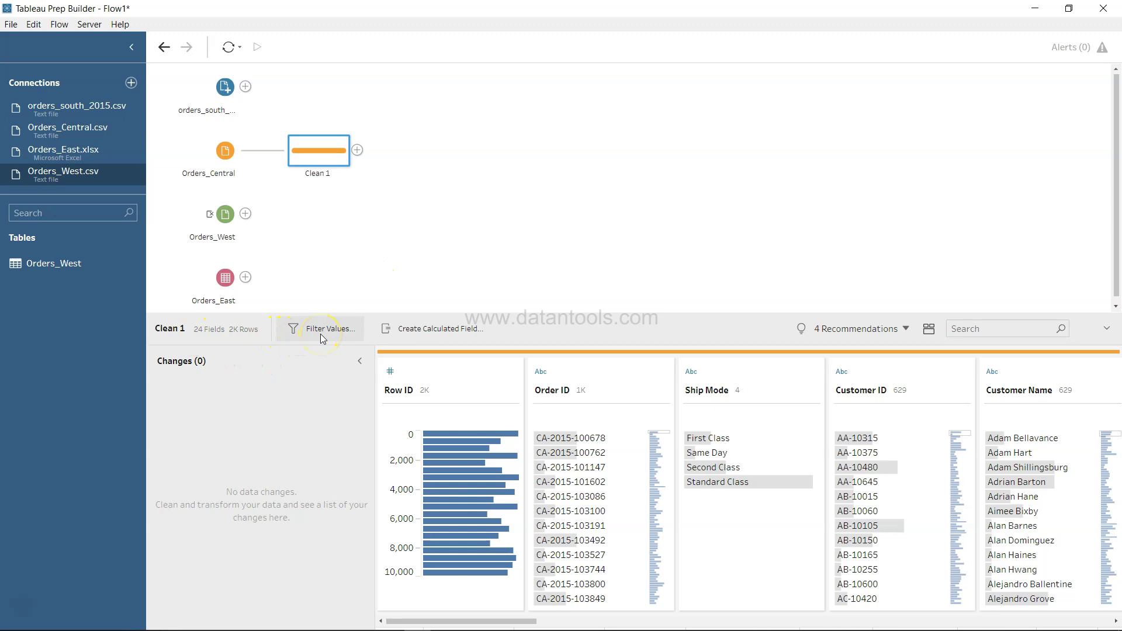
click(433, 328)
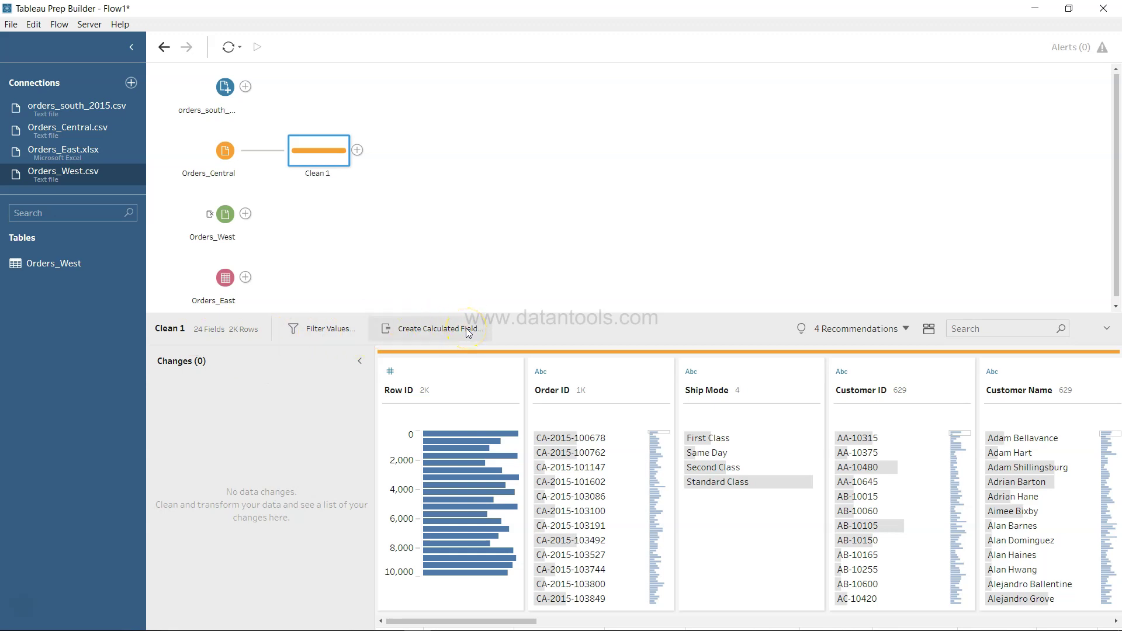
click(902, 330)
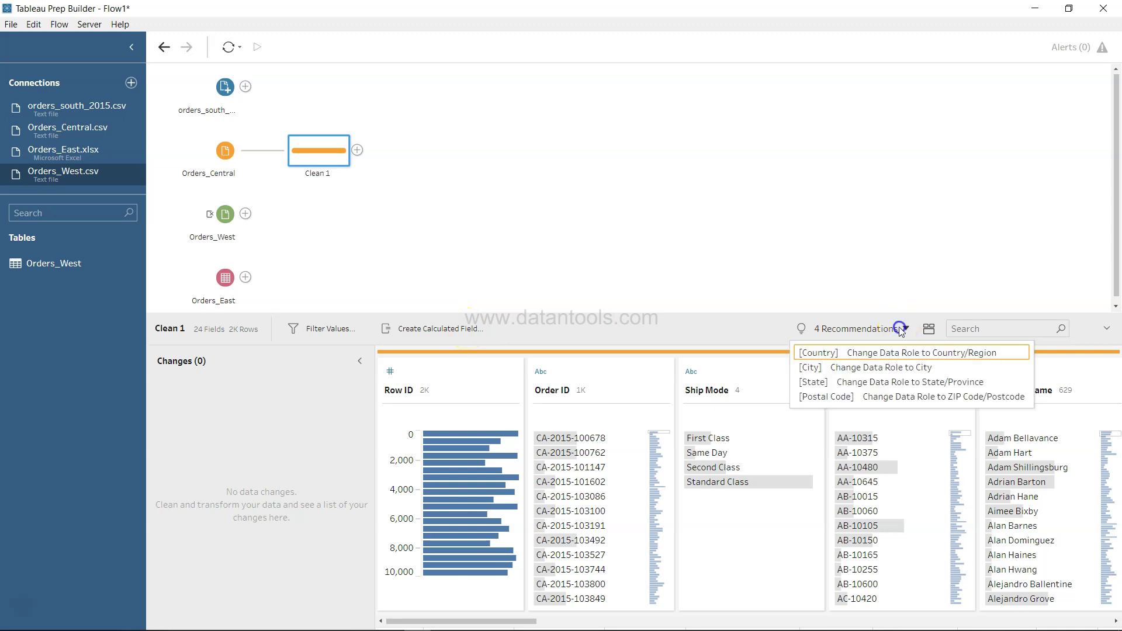
click(913, 359)
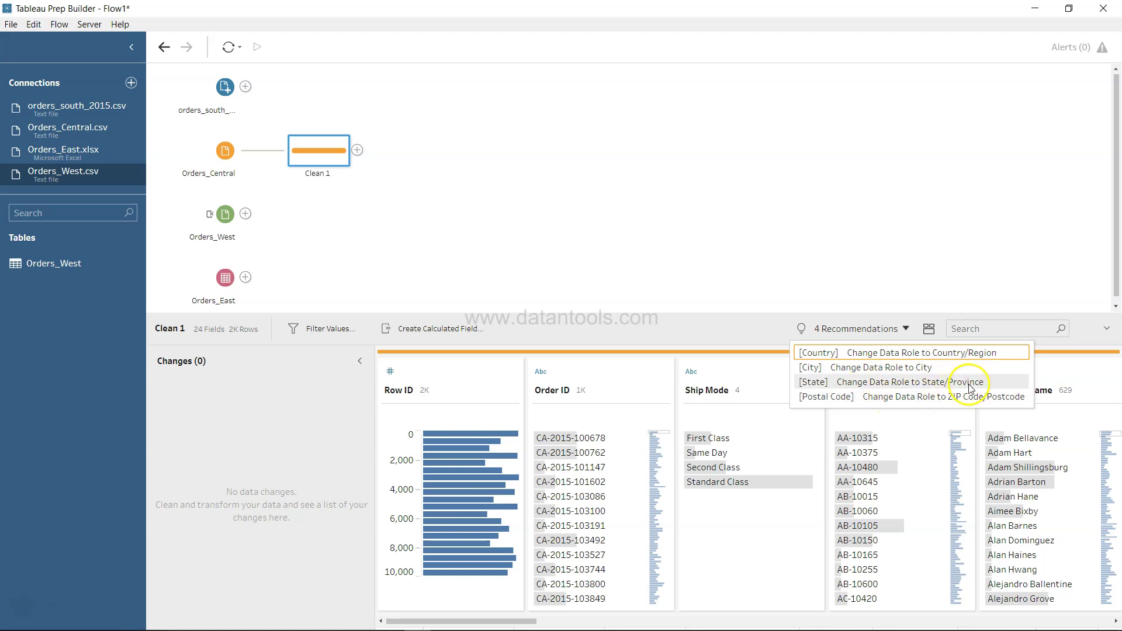
click(769, 336)
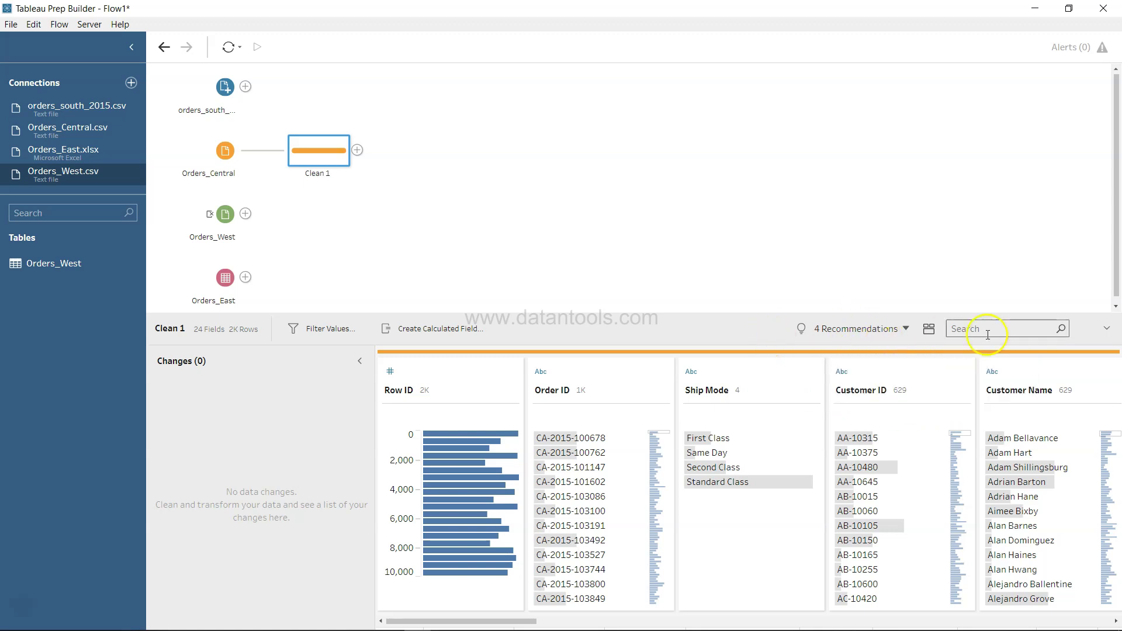
click(1002, 325)
click(587, 226)
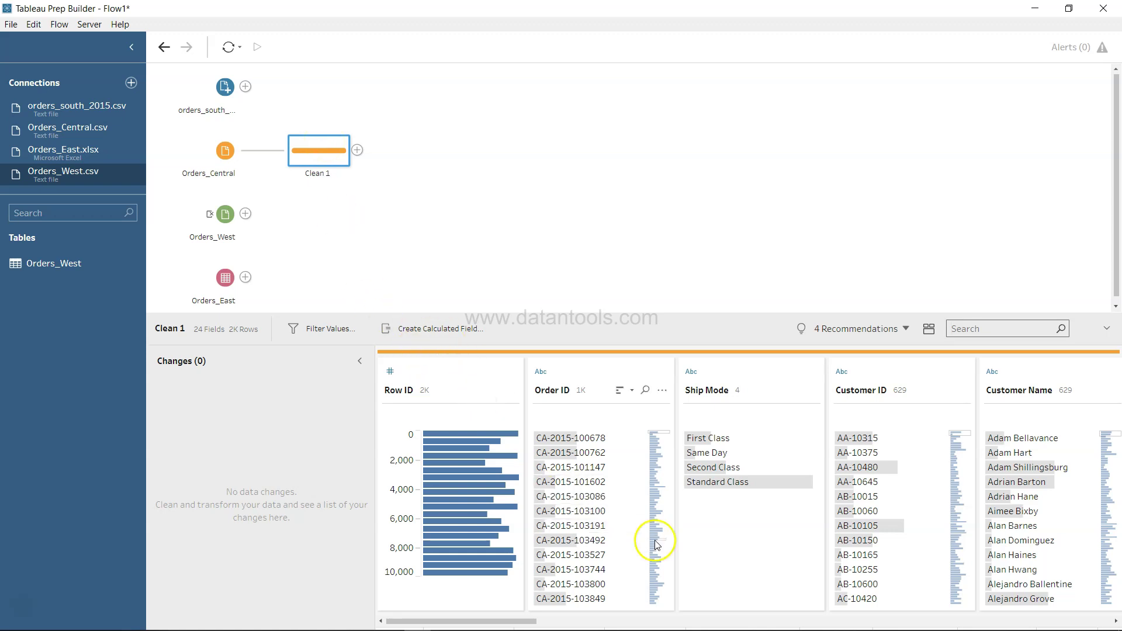
Review the data type and data role options of the Row ID field and open its name for editing
click(388, 371)
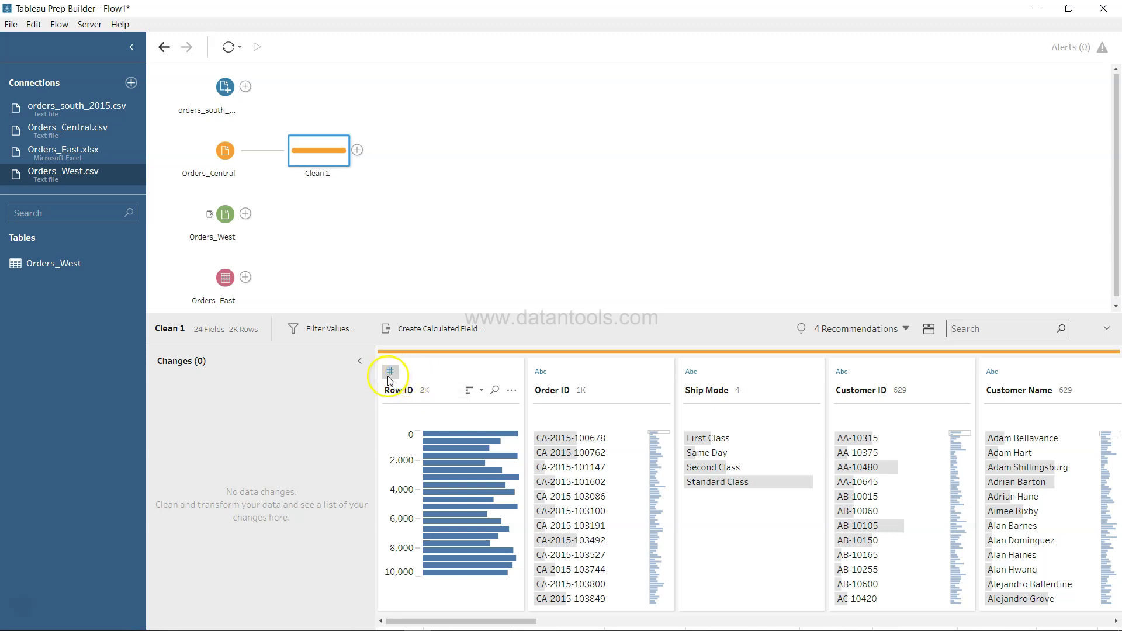
click(389, 371)
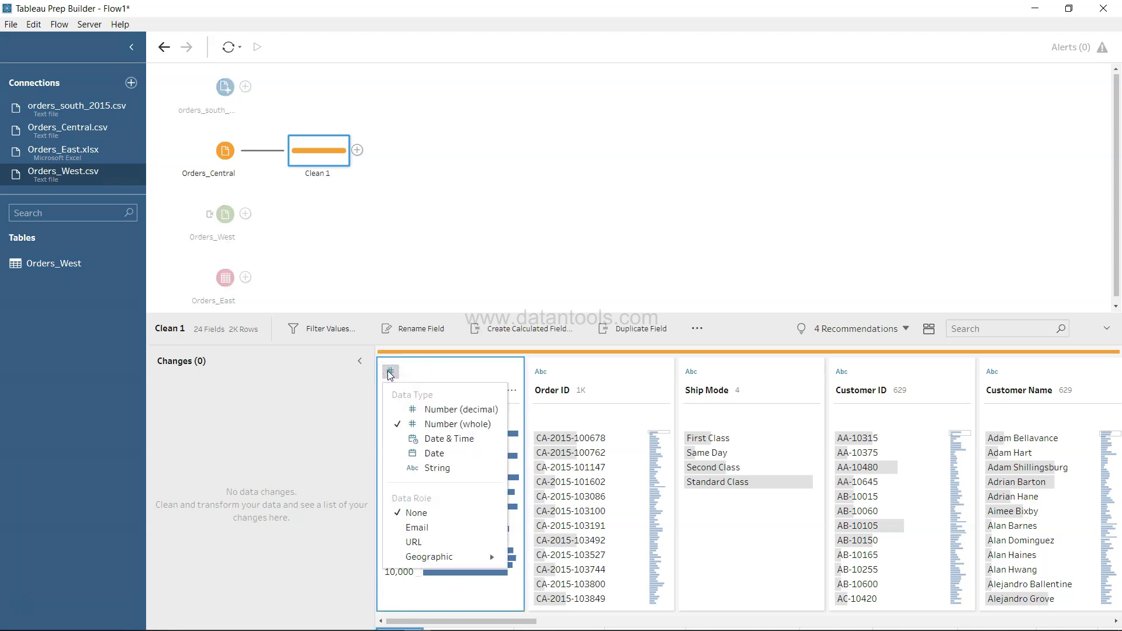
key(Escape)
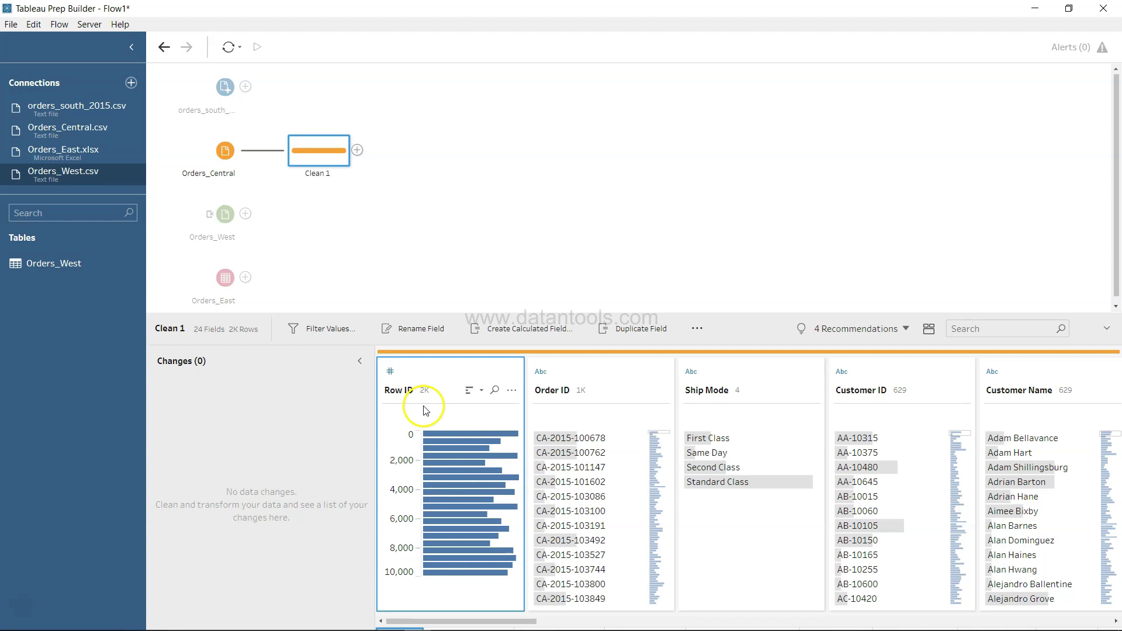
double_click(407, 392)
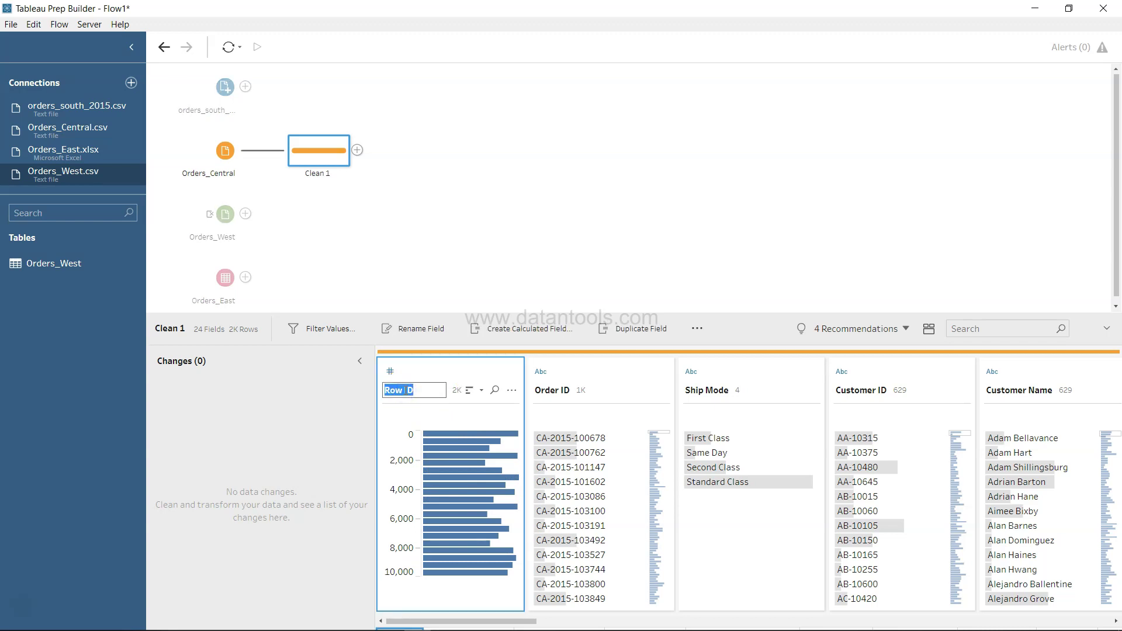
key(Escape)
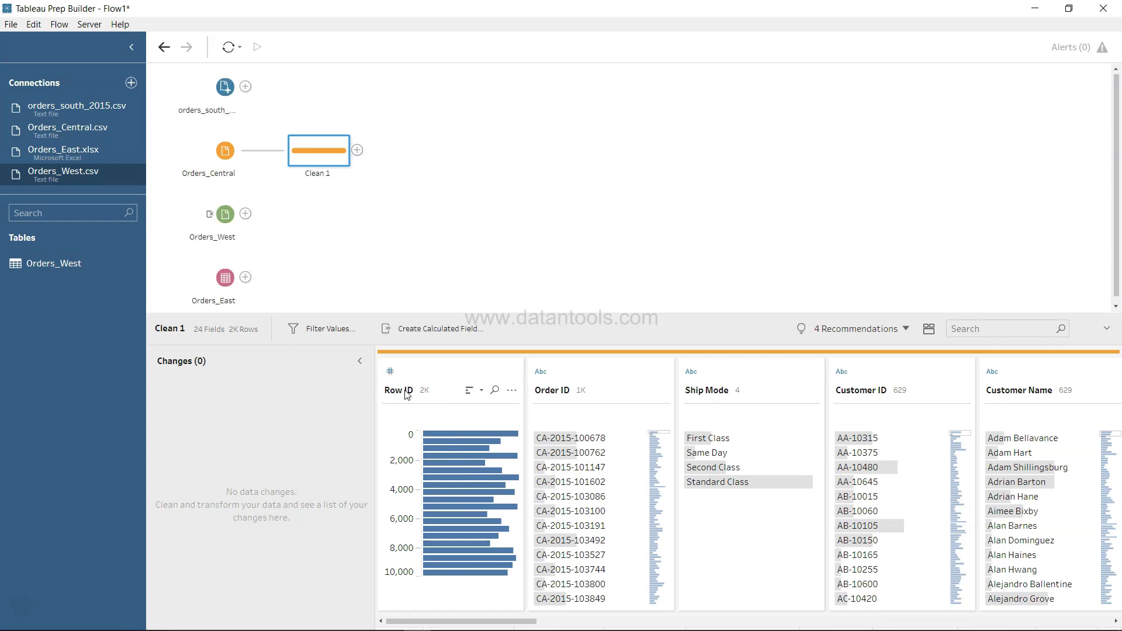
Review the sort choices and the further field operations available for Row ID
click(481, 390)
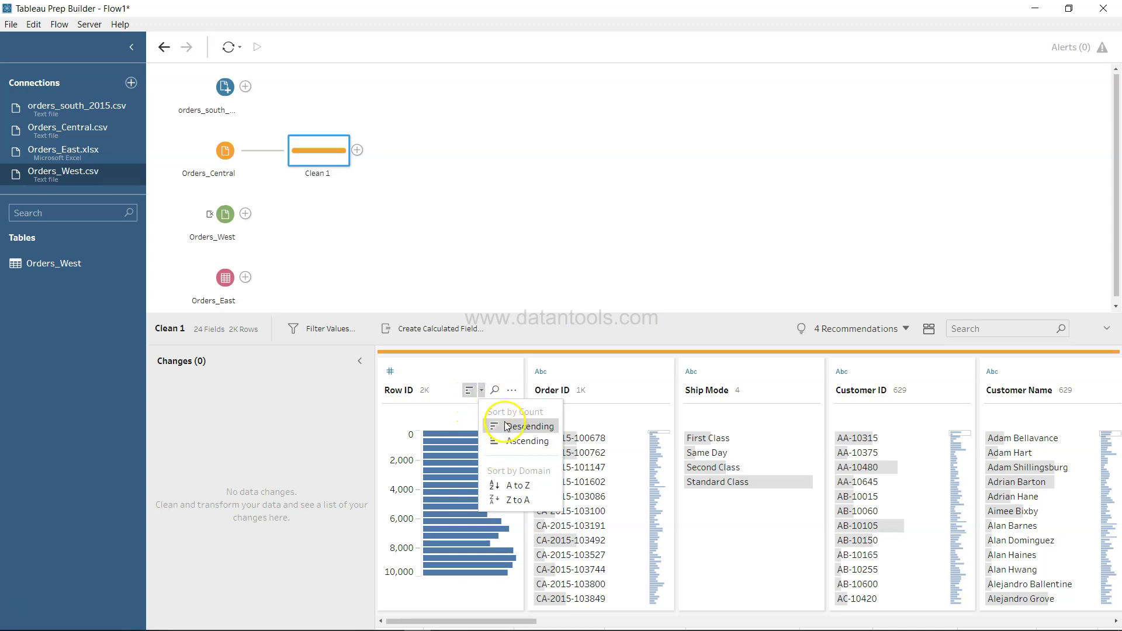
click(500, 357)
click(510, 390)
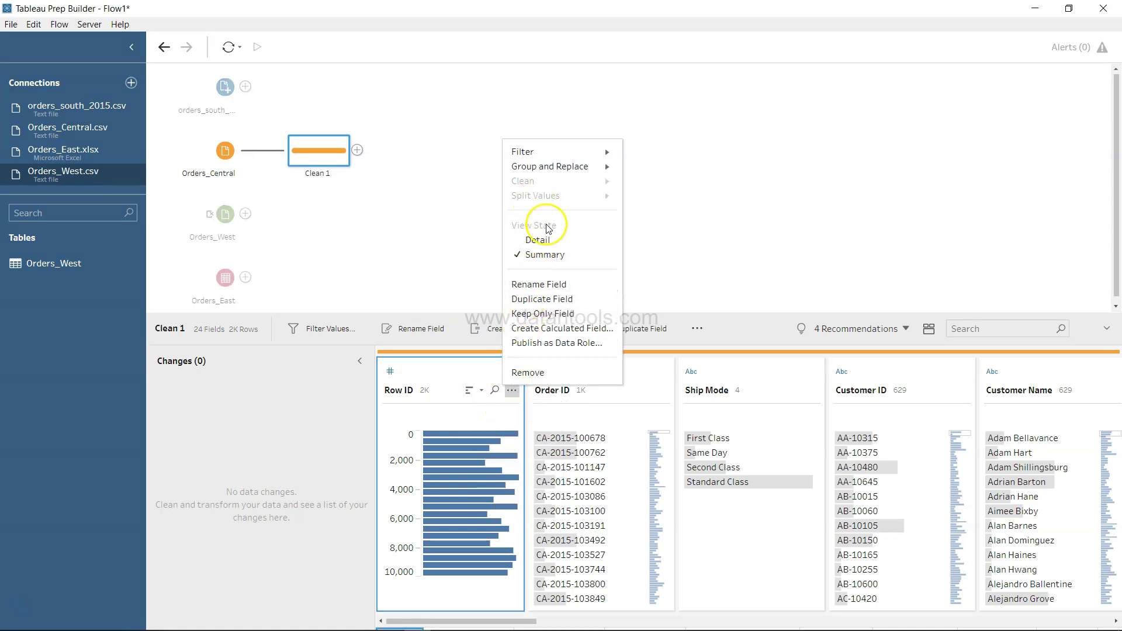
click(641, 253)
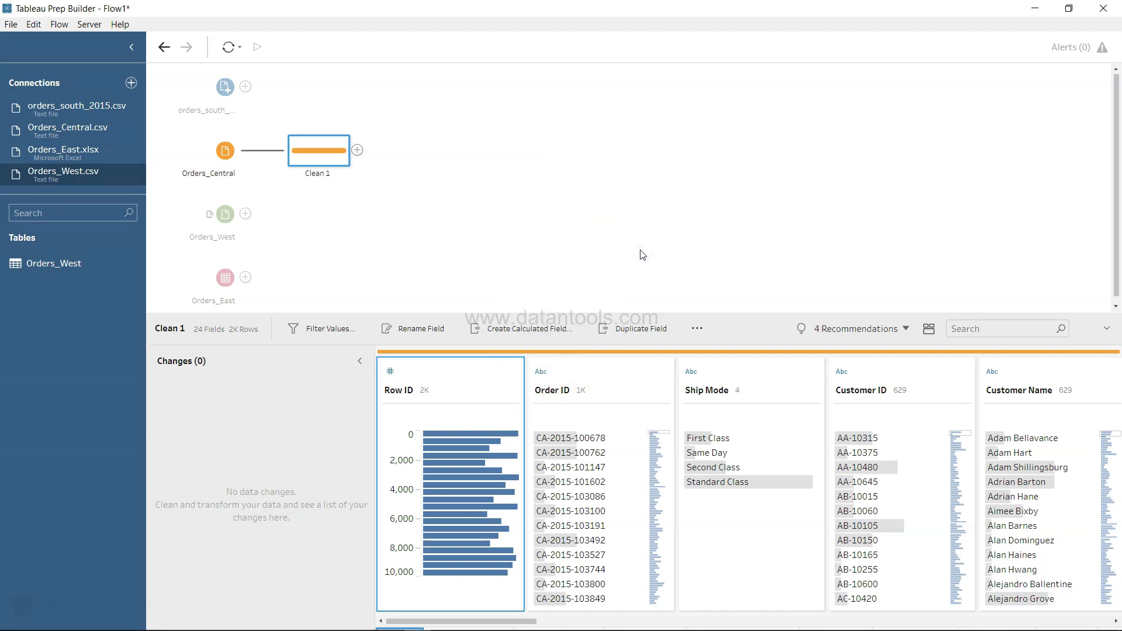
click(612, 251)
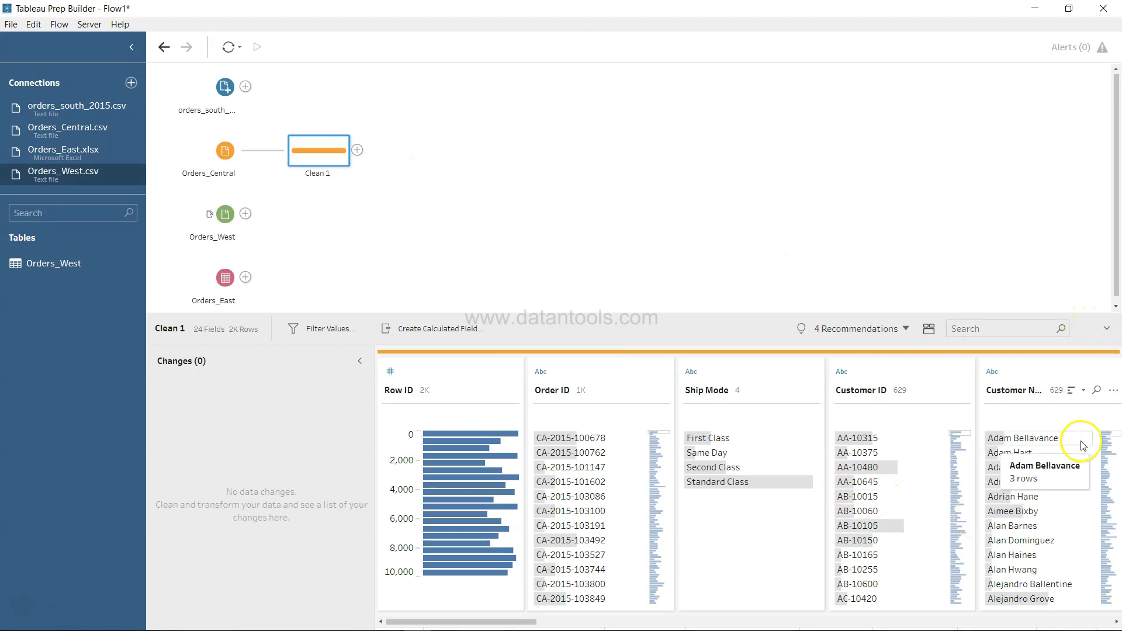
Collapse and re-expand the profile pane of the cleaning step twice
click(1107, 331)
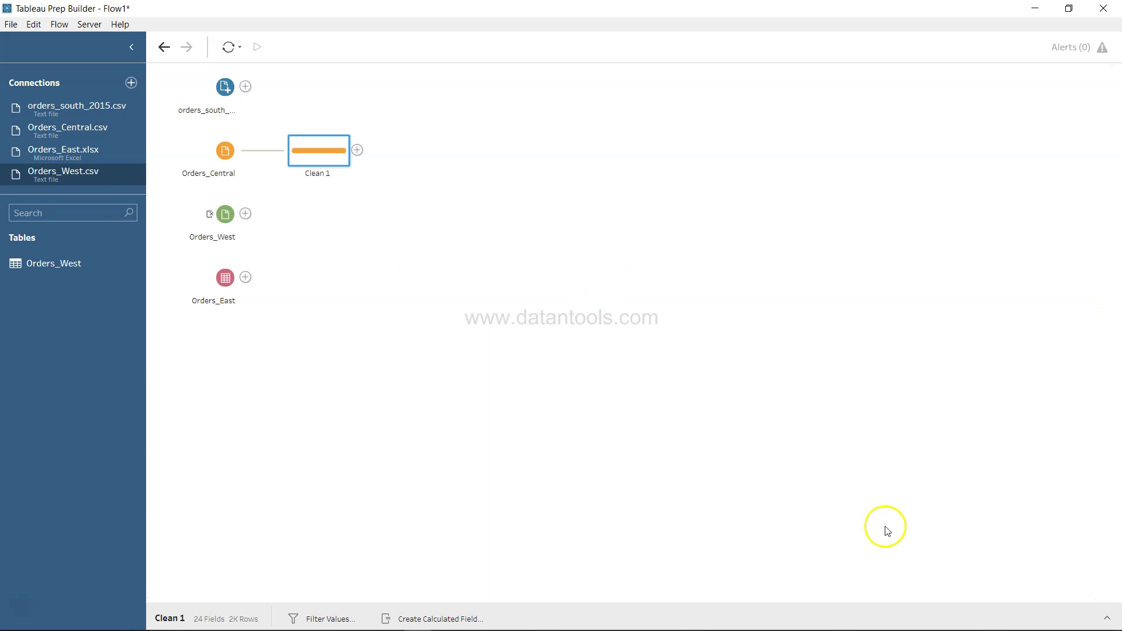
click(1108, 618)
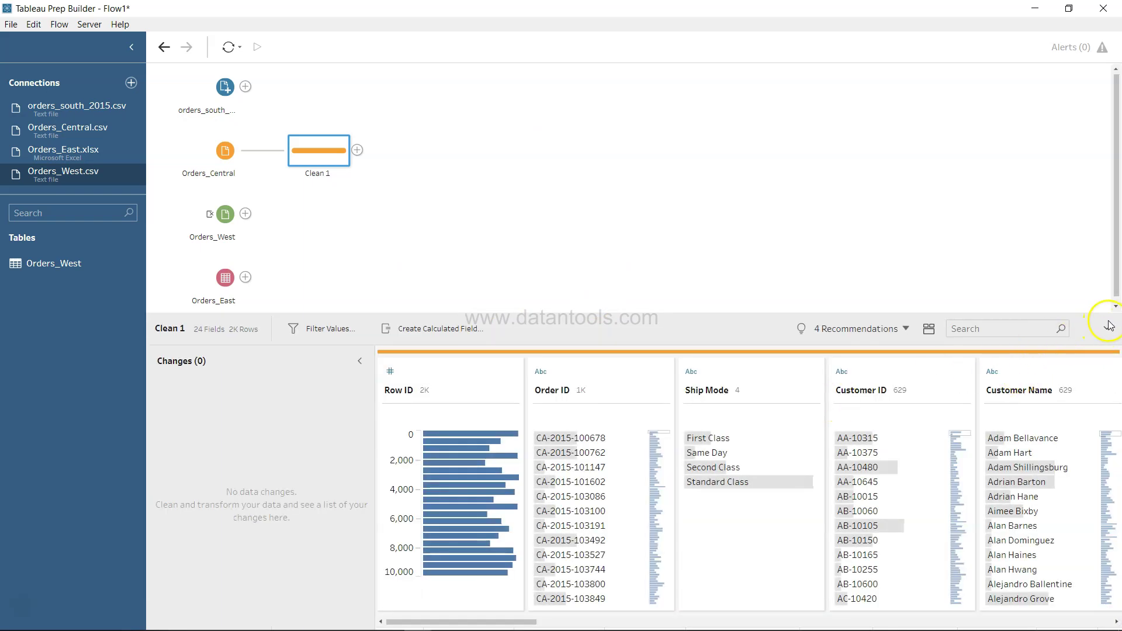
click(1106, 327)
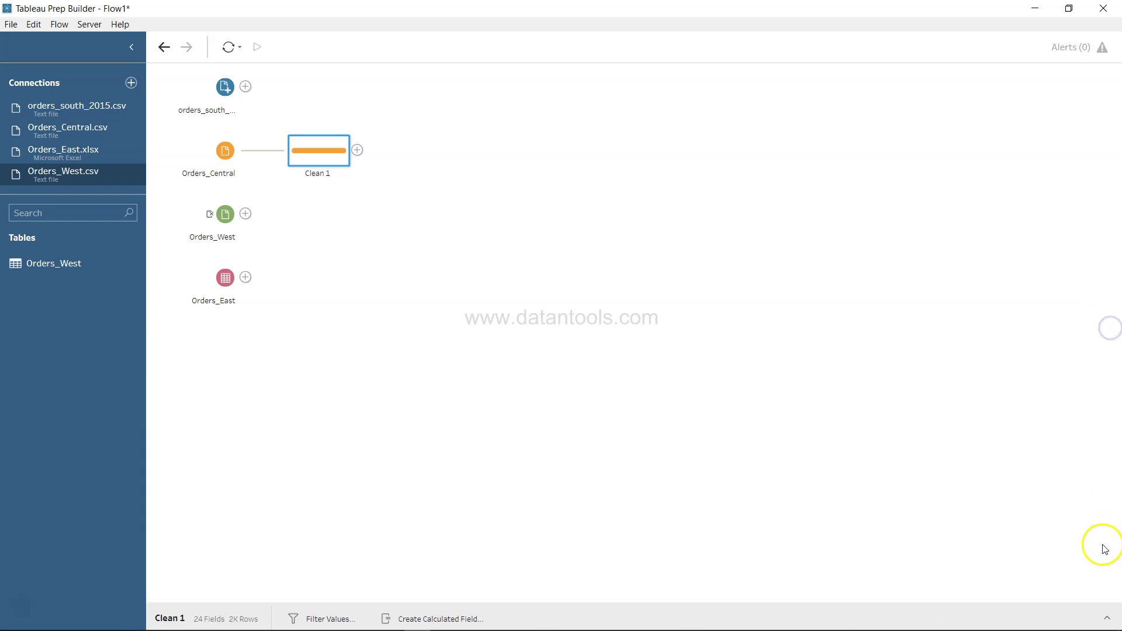
click(1106, 619)
Look through all the field profiles of the Orders_Central cleaning step, from Row ID to Discounts
scroll(933, 510, right, 15)
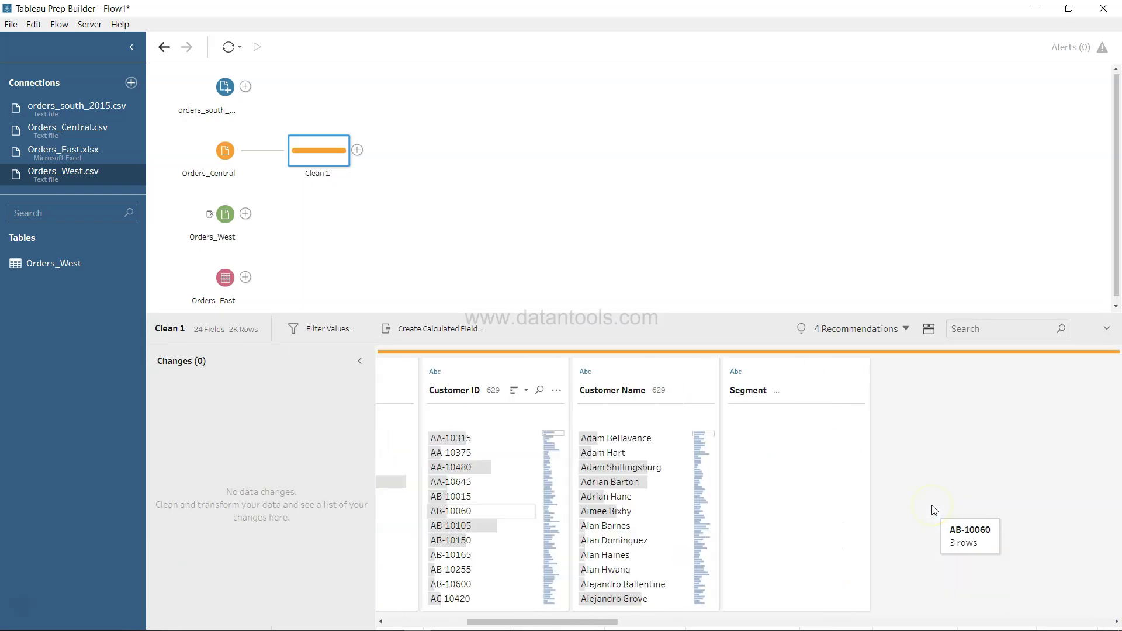
scroll(933, 510, right, 4)
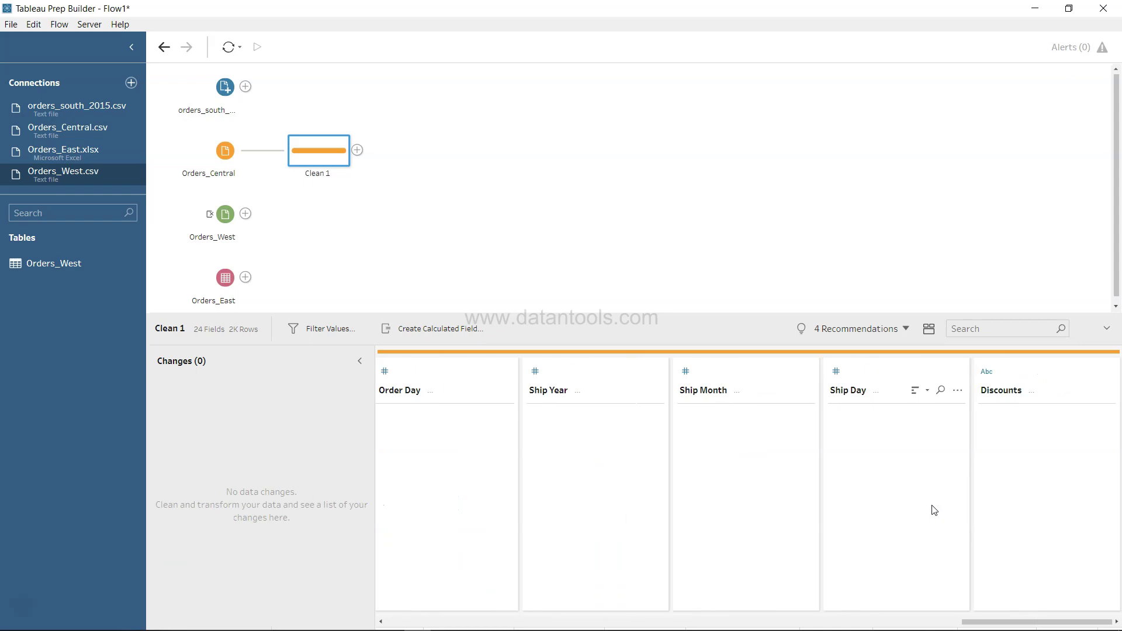
scroll(932, 509, left, 18)
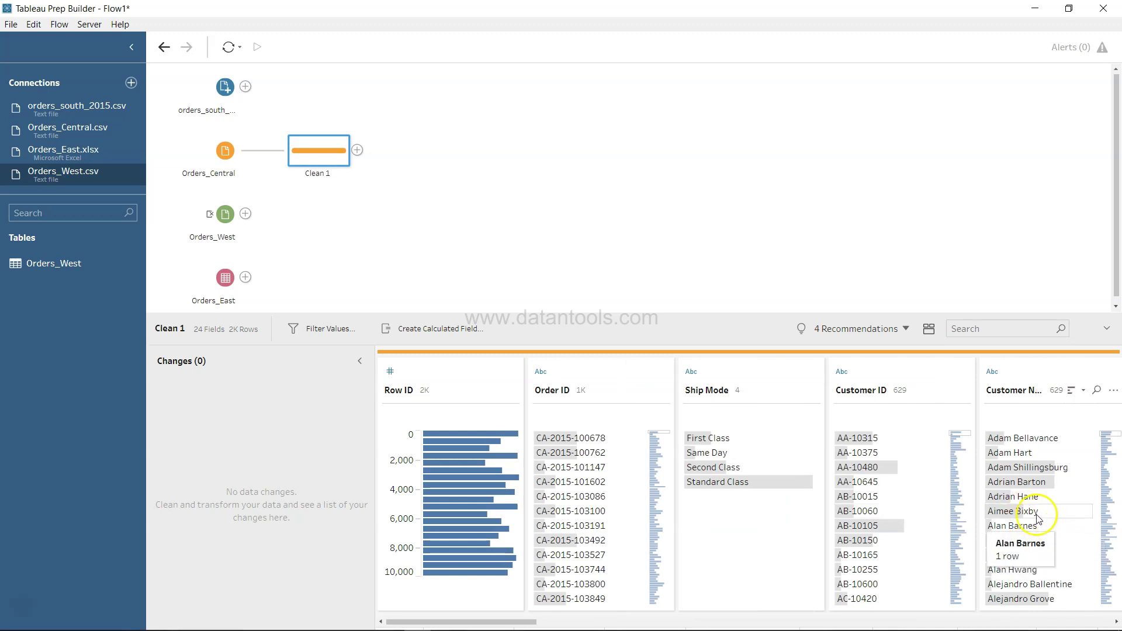
scroll(894, 526, right, 3)
scroll(909, 517, right, 6)
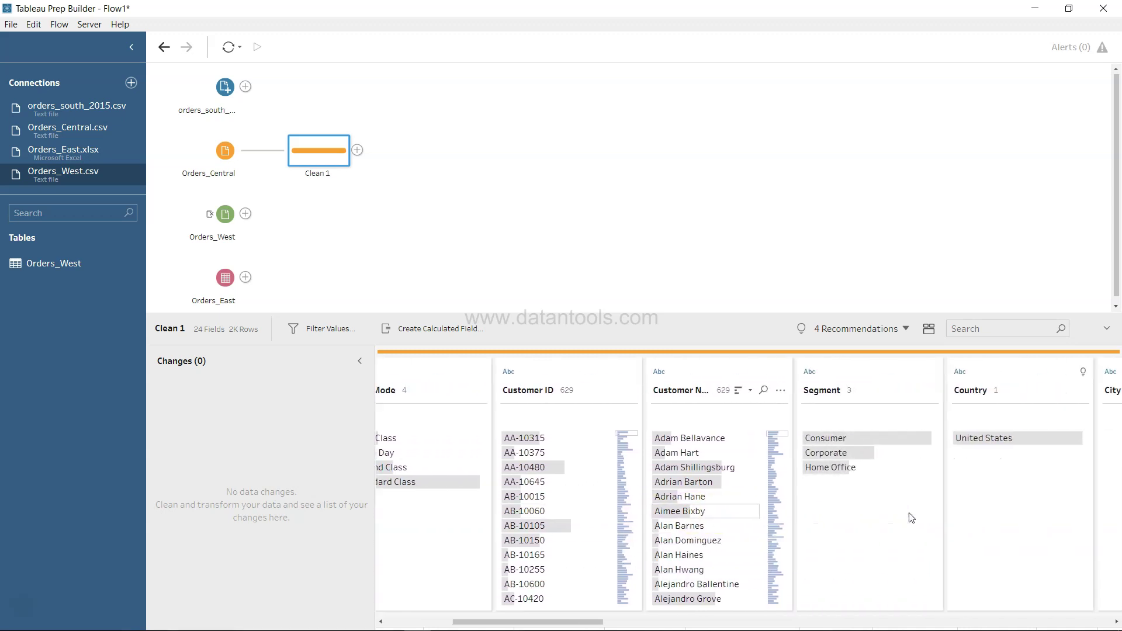
scroll(910, 516, right, 4)
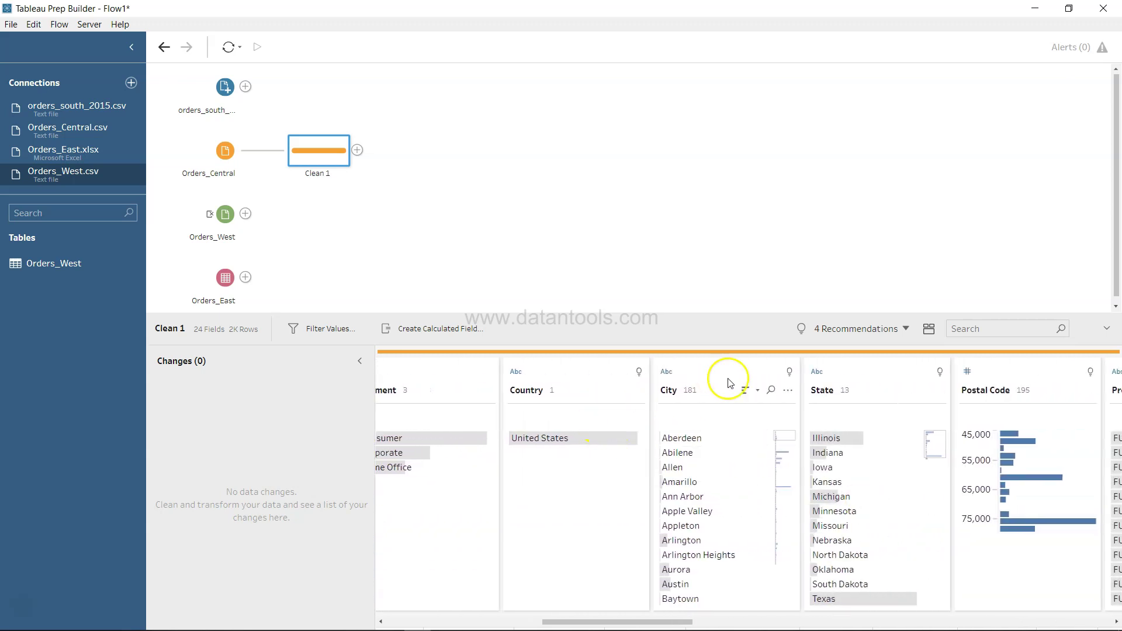
scroll(885, 423, right, 10)
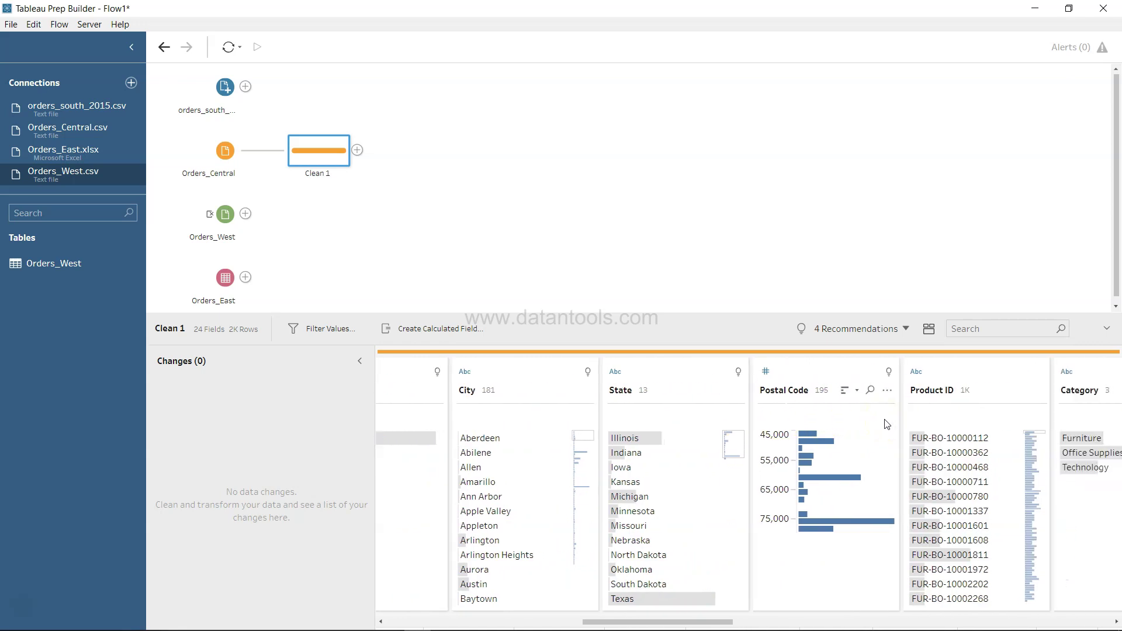
scroll(886, 423, right, 10)
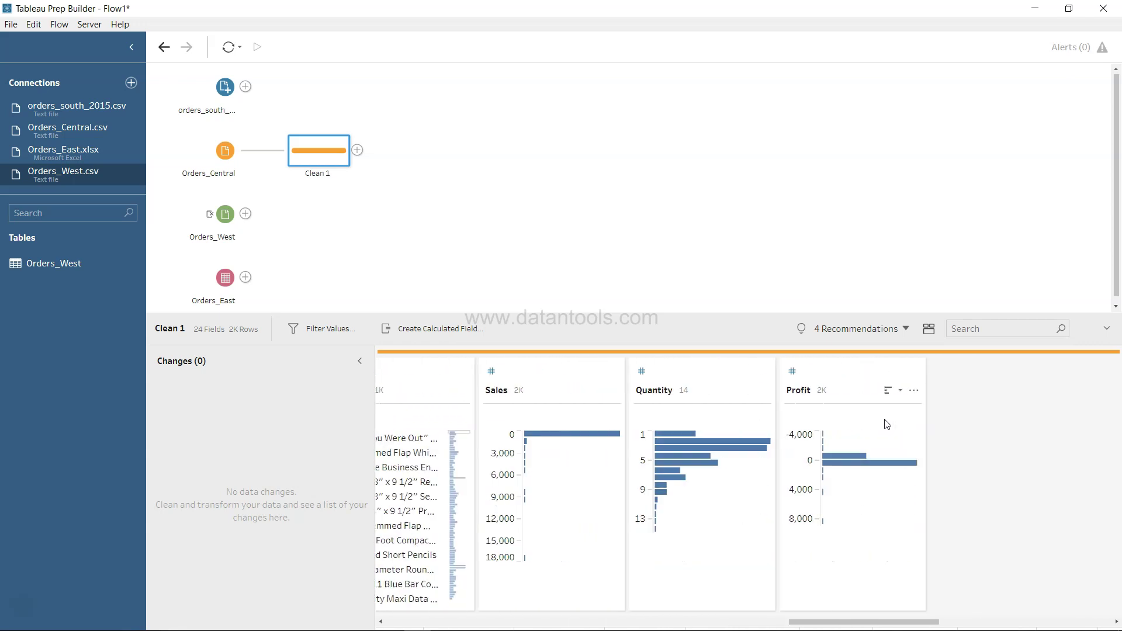
scroll(863, 421, right, 3)
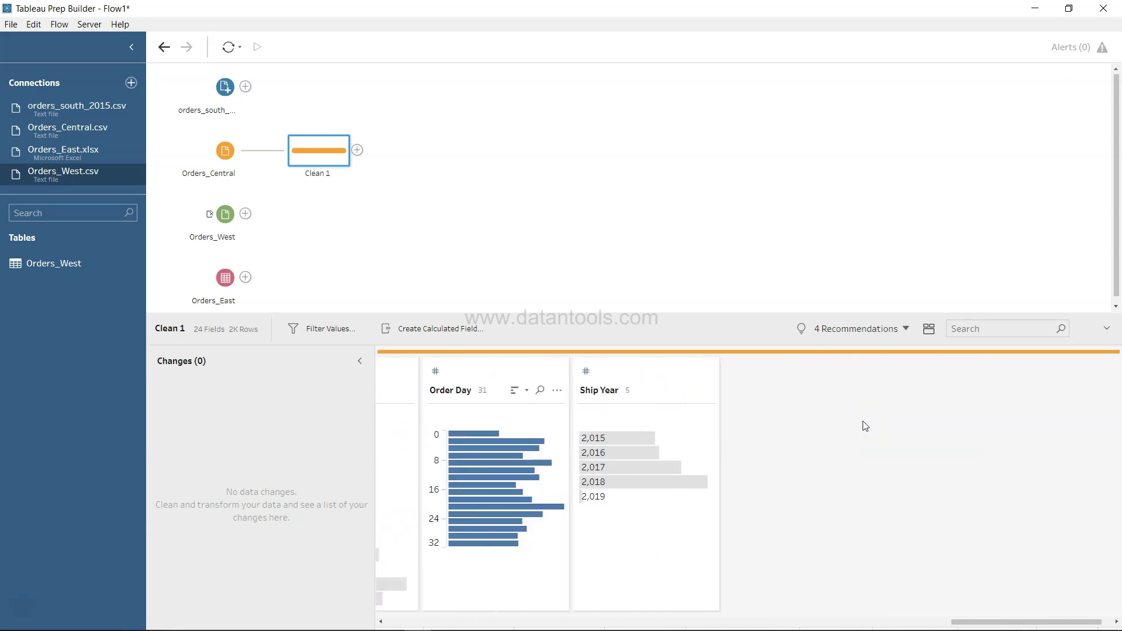
scroll(863, 421, left, 10)
scroll(864, 425, left, 15)
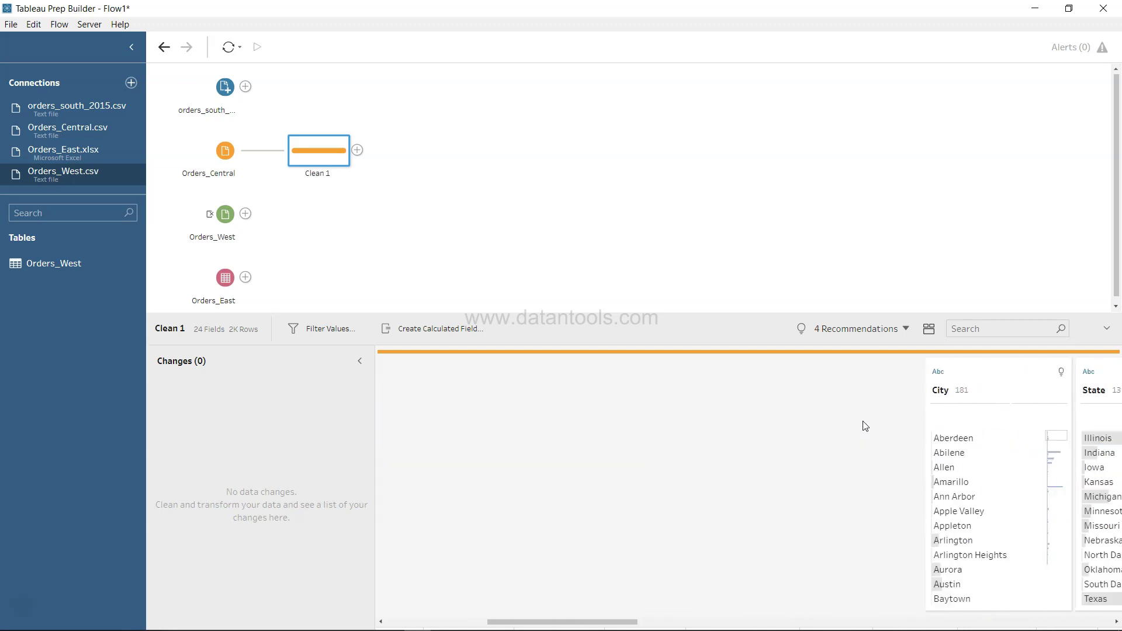
Add a calculated field named Region with the constant value "Central" to the cleaning step
click(443, 330)
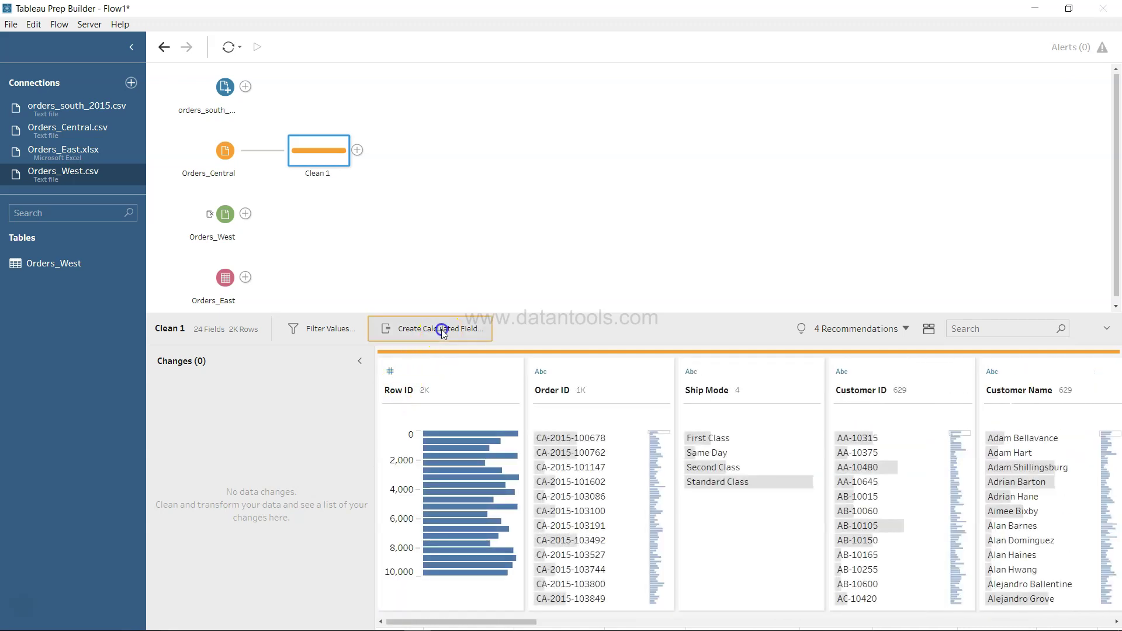
text(Region)
key(Tab)
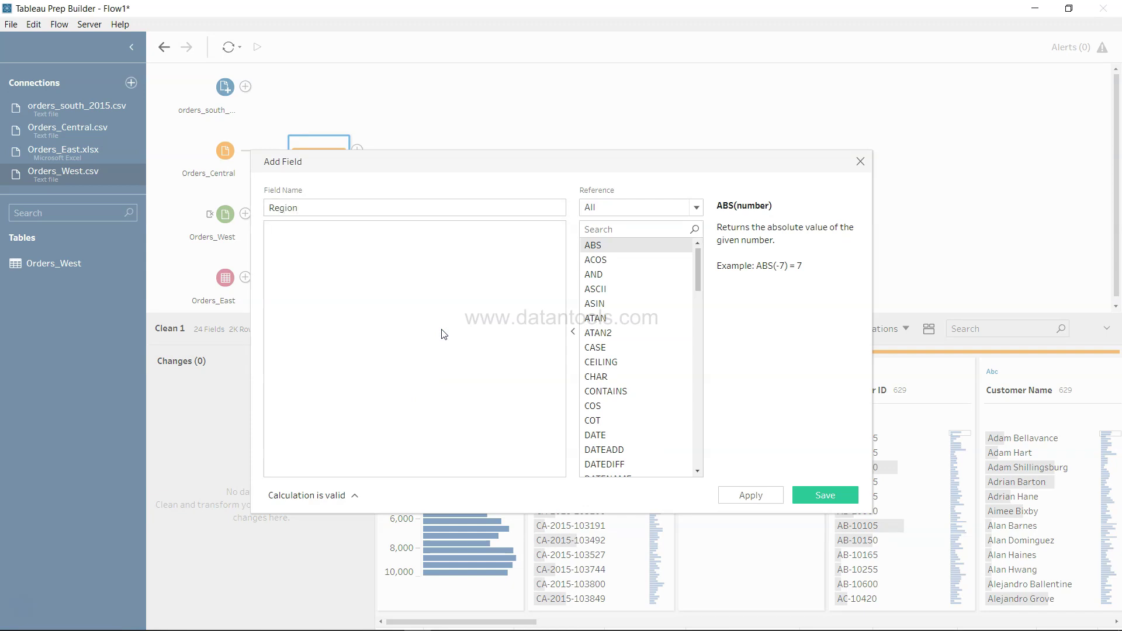
text("Central")
click(751, 495)
click(823, 496)
mouse_move(422, 442)
mouse_move(278, 412)
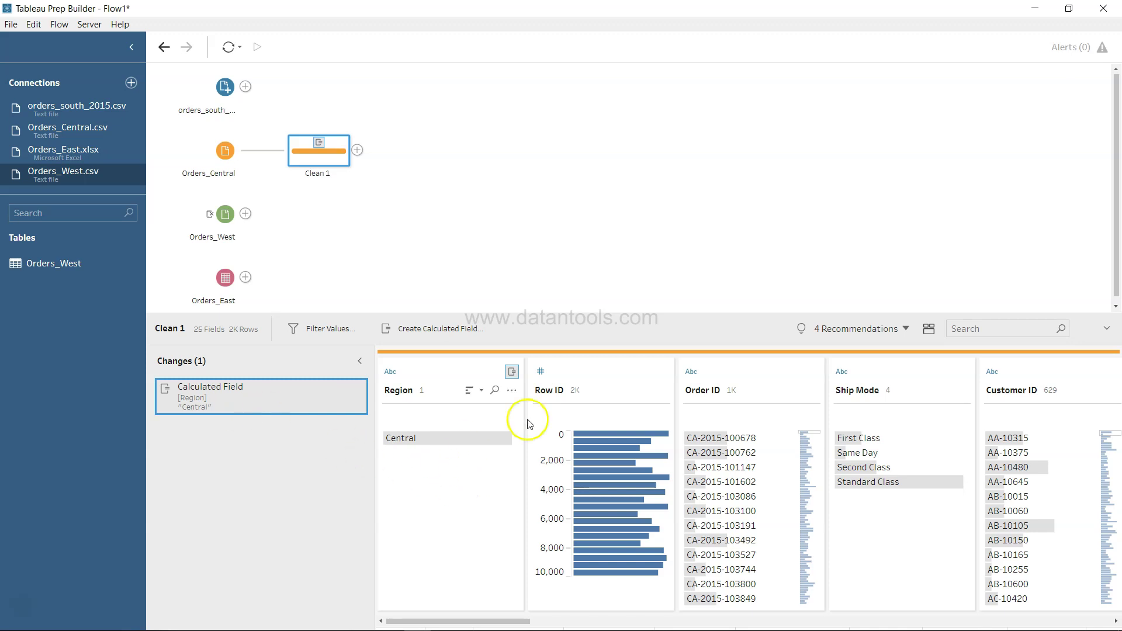
Start a calculated field named Order Date with the MAKEDATE function, using [Order Year] as the year
mouse_move(626, 512)
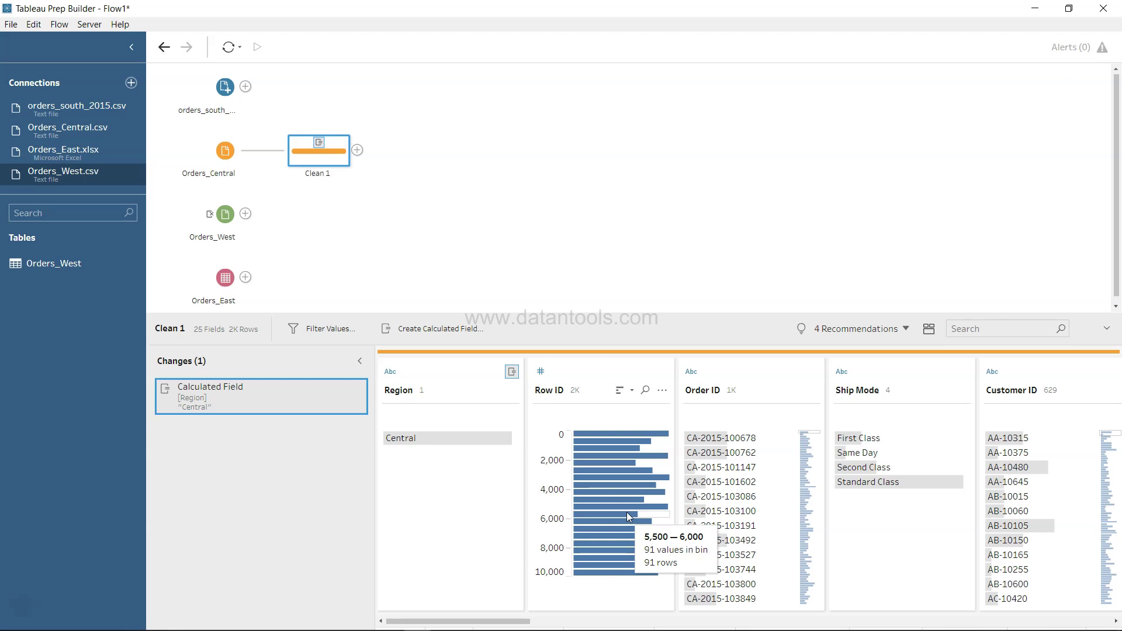
scroll(627, 512, right, 5)
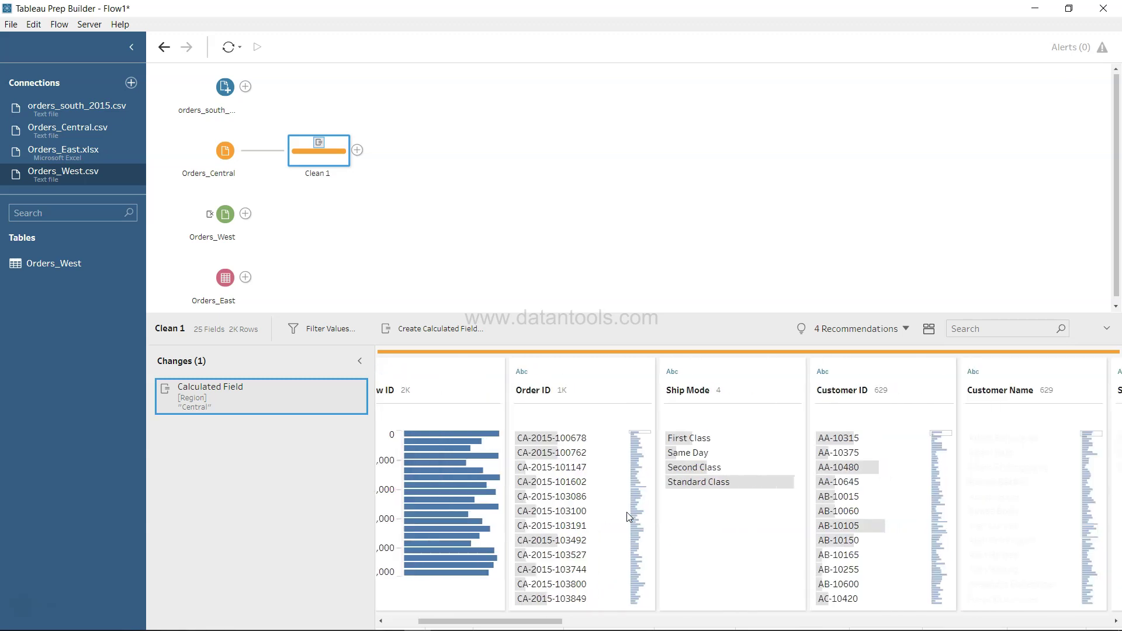
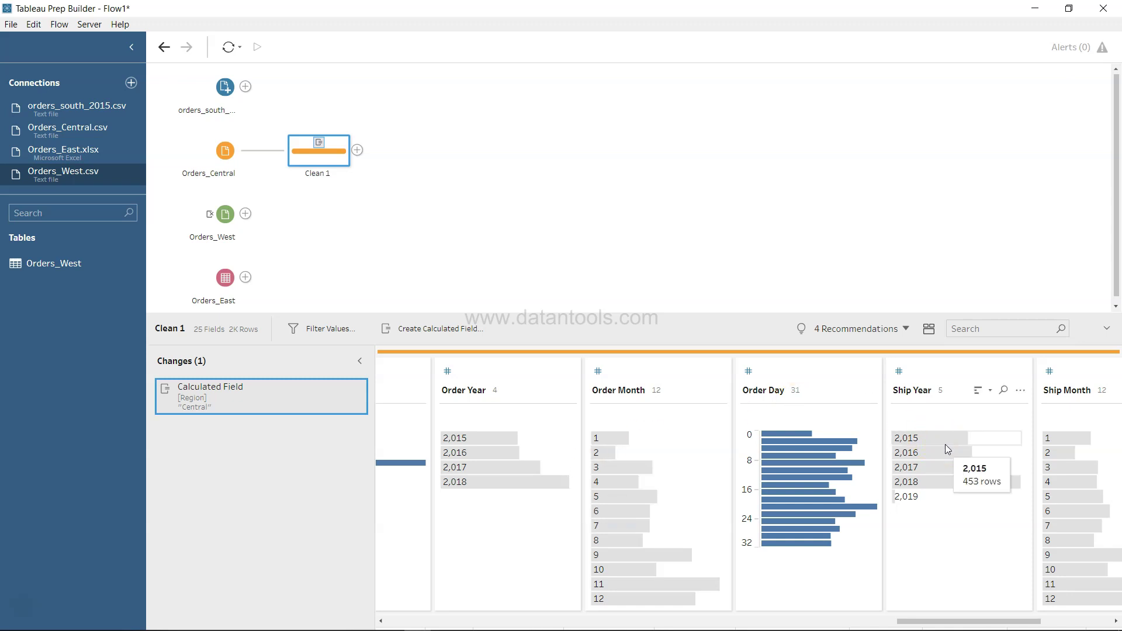
click(473, 335)
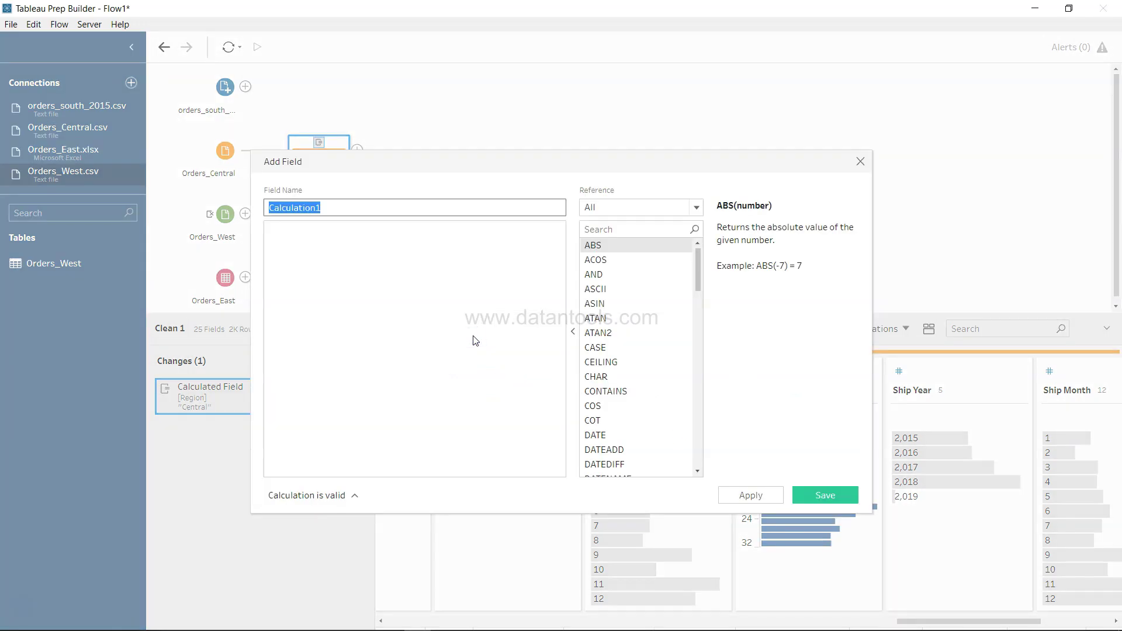
text(Order Date)
click(465, 322)
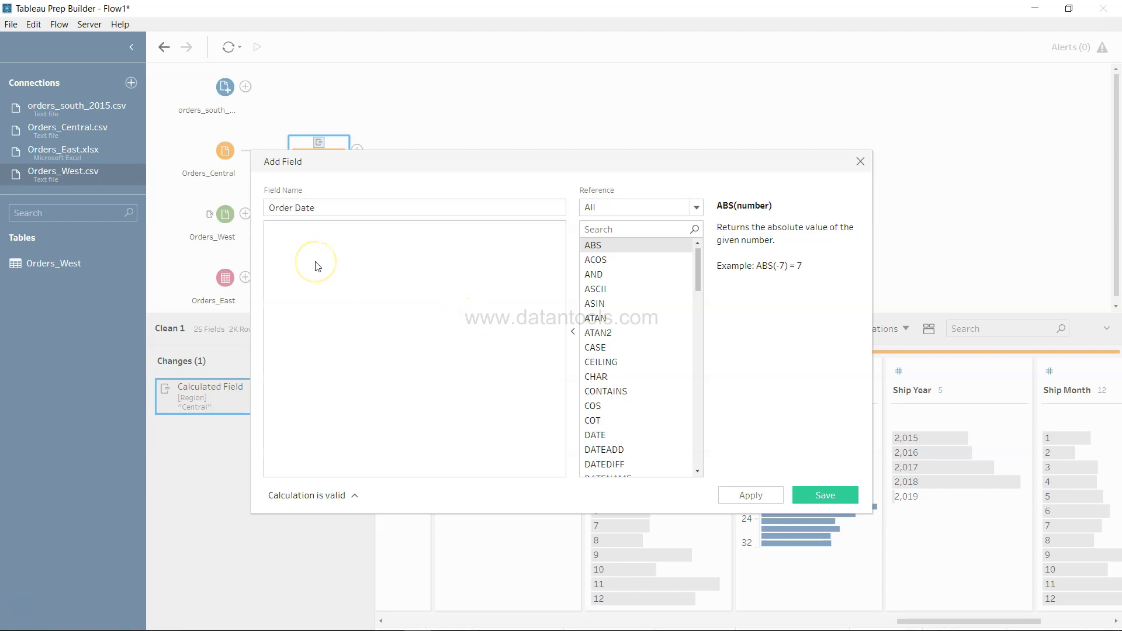
text(Mak)
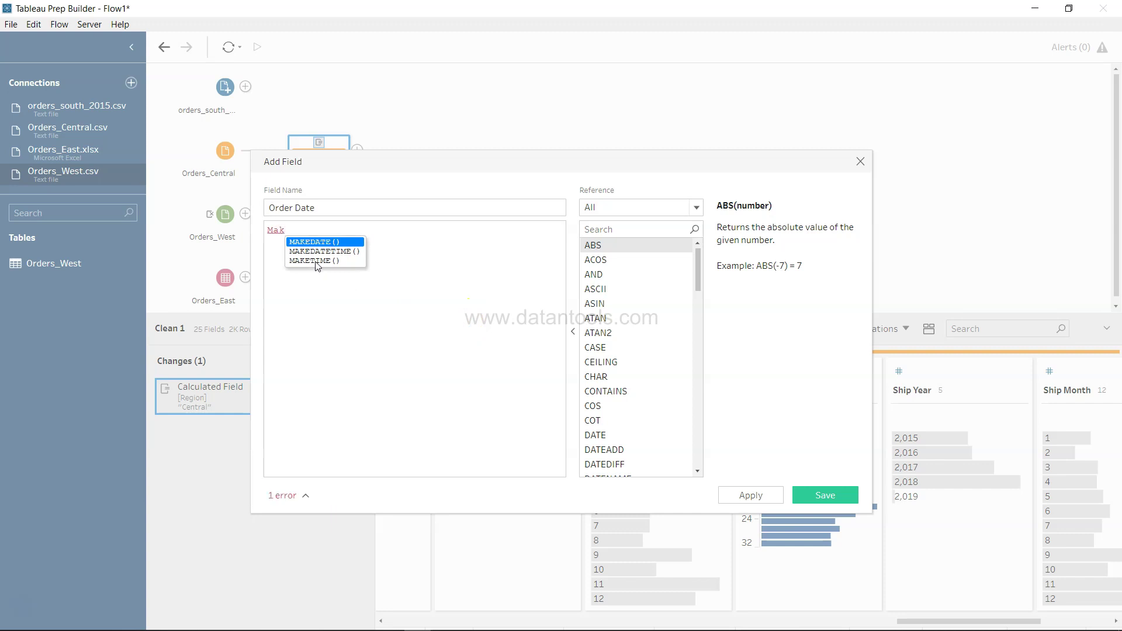
key(Return)
text(Ord)
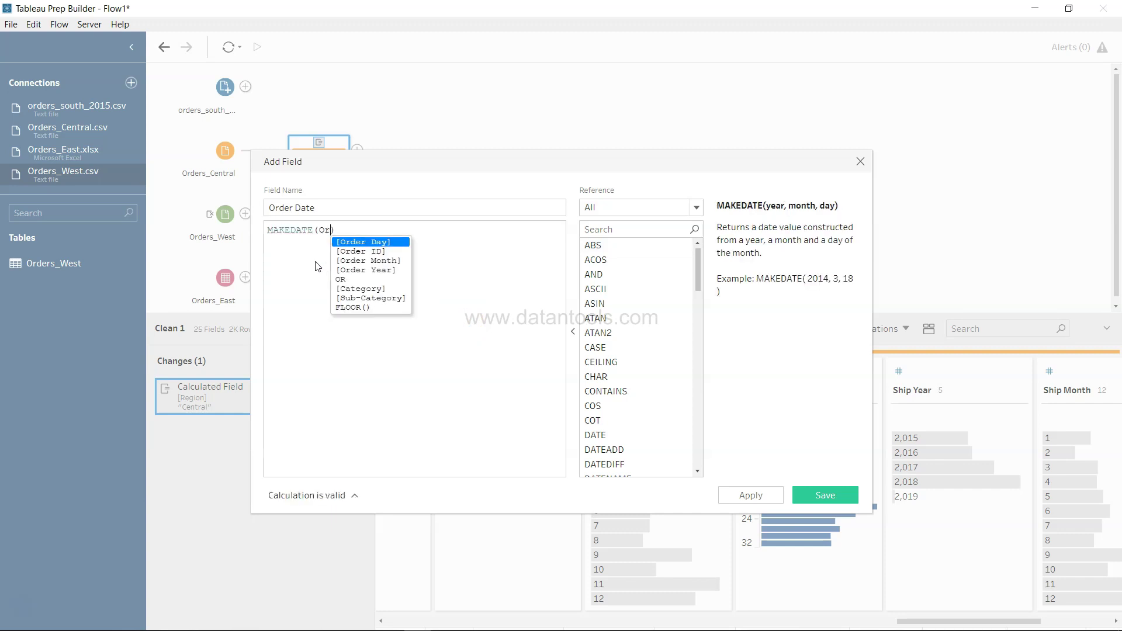
key(Down)
key(Down)
key(Return)
Complete the Order Date formula with [Order Month] as the month and [Order Day] as the day, and save the field
text(,o)
text(rder)
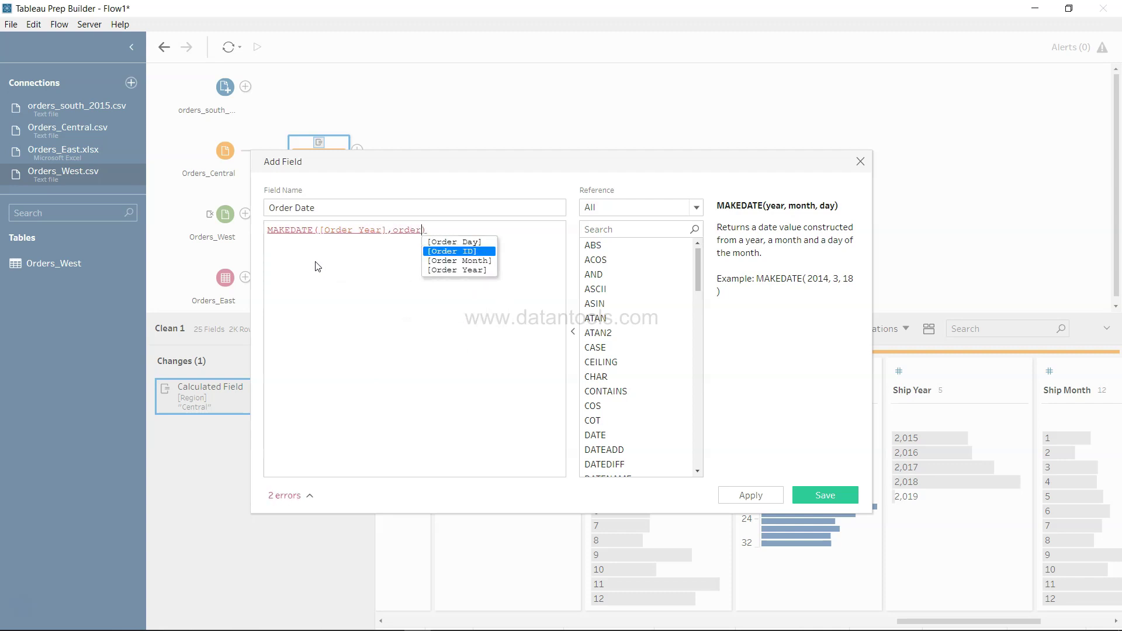
key(Down)
key(Down)
key(Return)
text(,order)
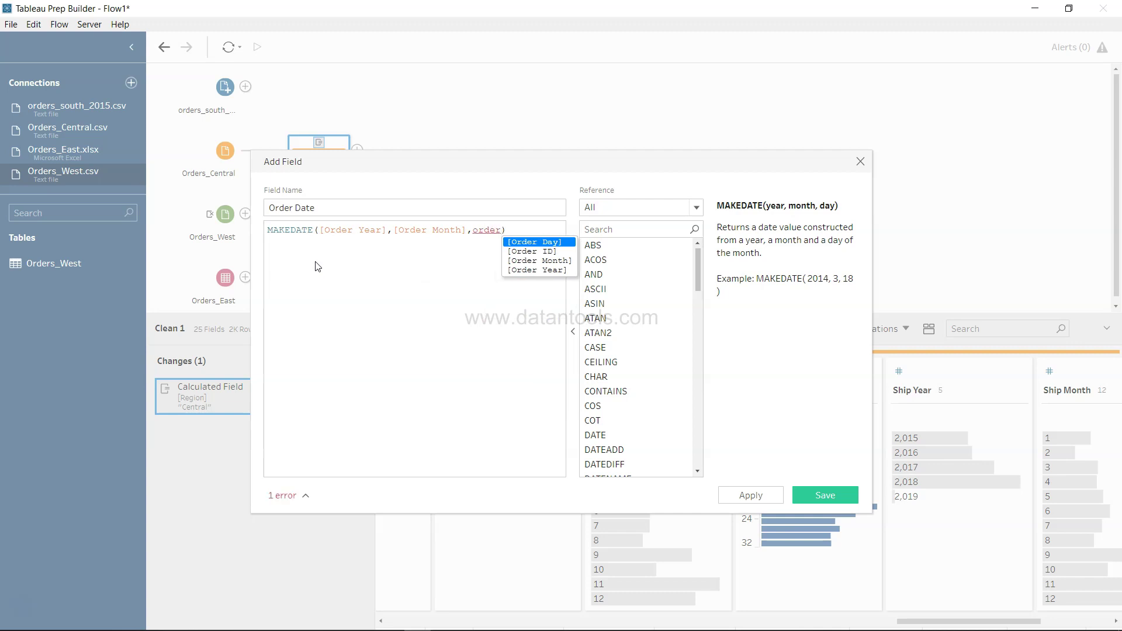
key(Return)
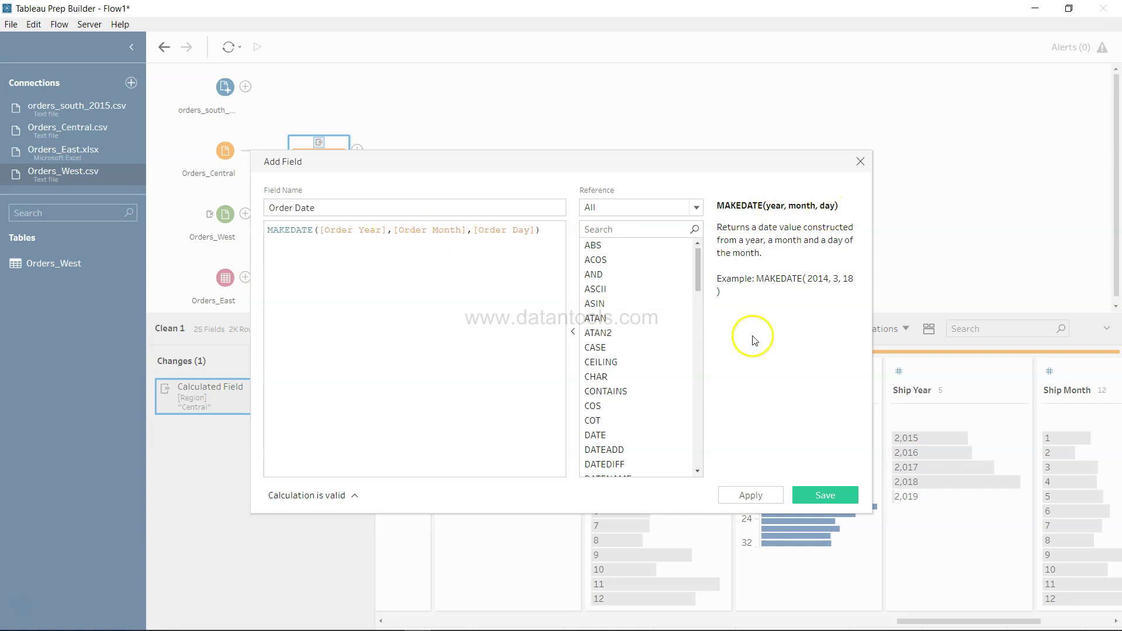
click(757, 495)
click(812, 496)
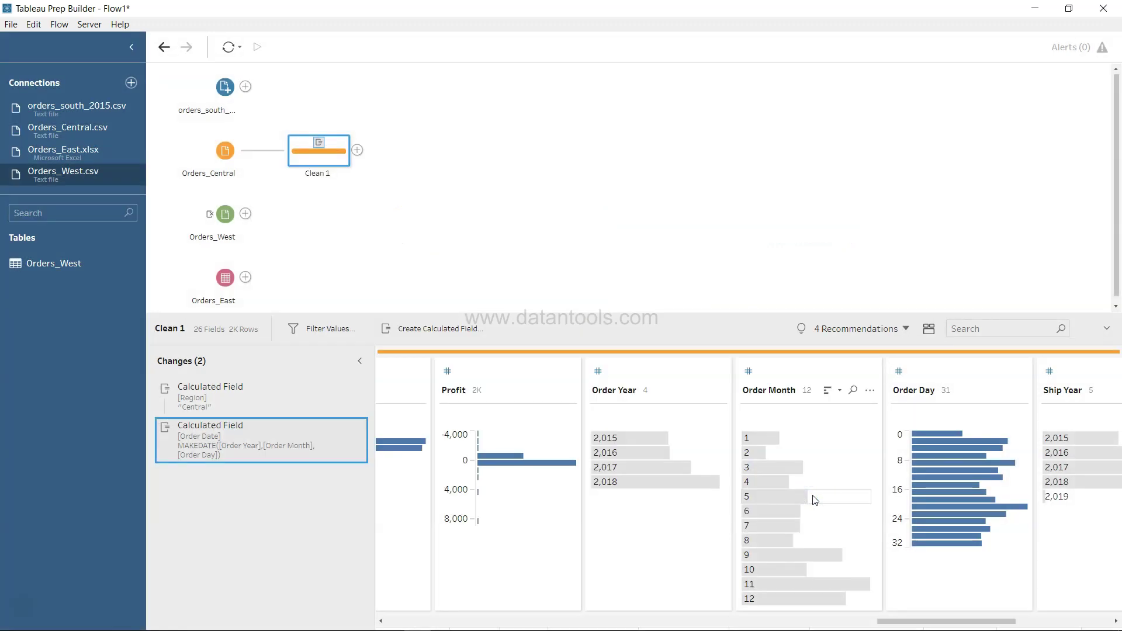
Compare the order and ship date part fields with the new Order Date field and check its calculation
click(786, 574)
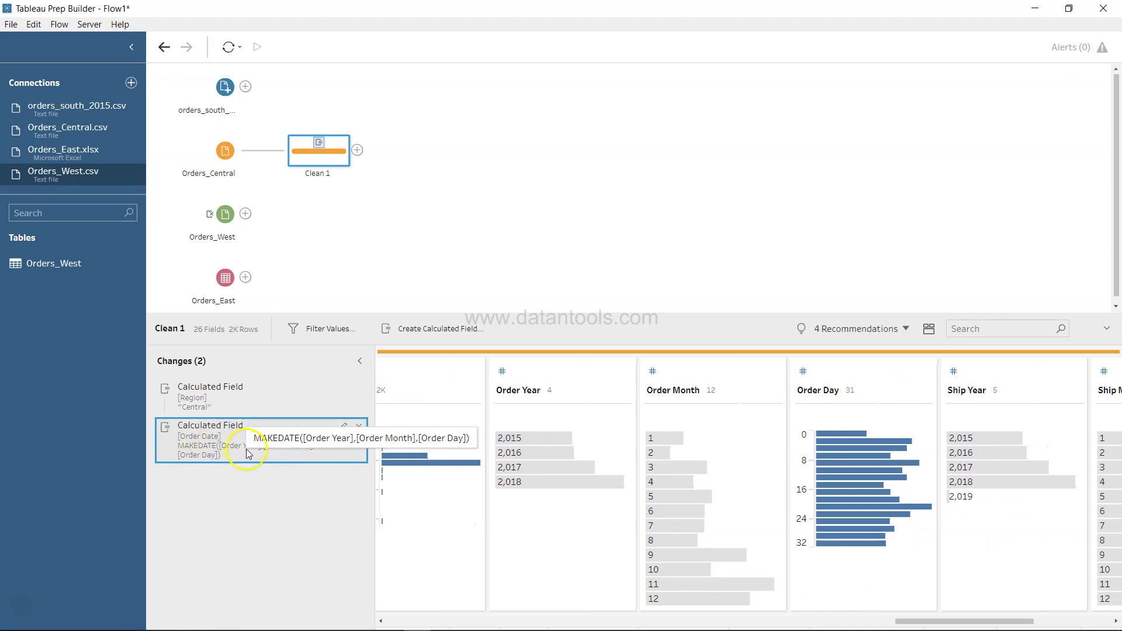
scroll(743, 478, right, 3)
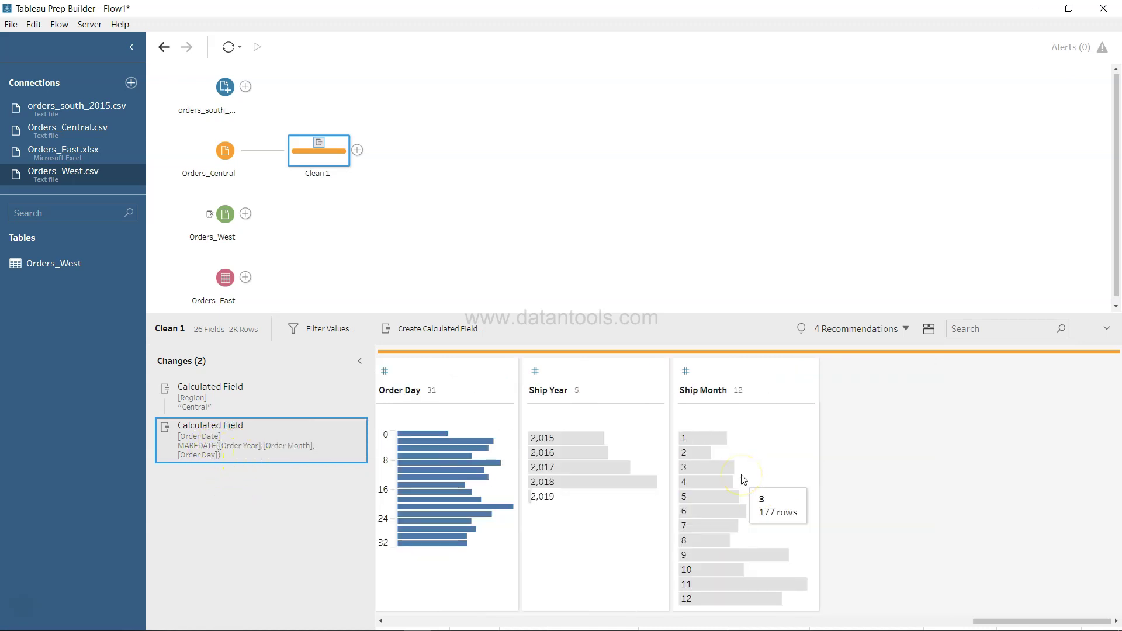
scroll(744, 479, left, 3)
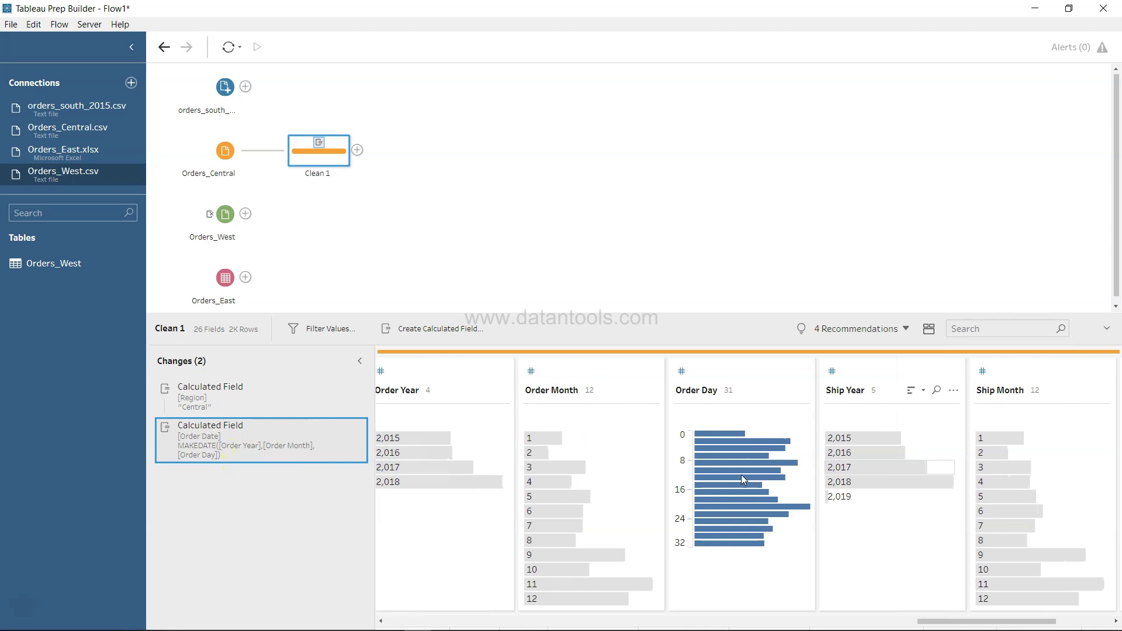
scroll(743, 479, left, 3)
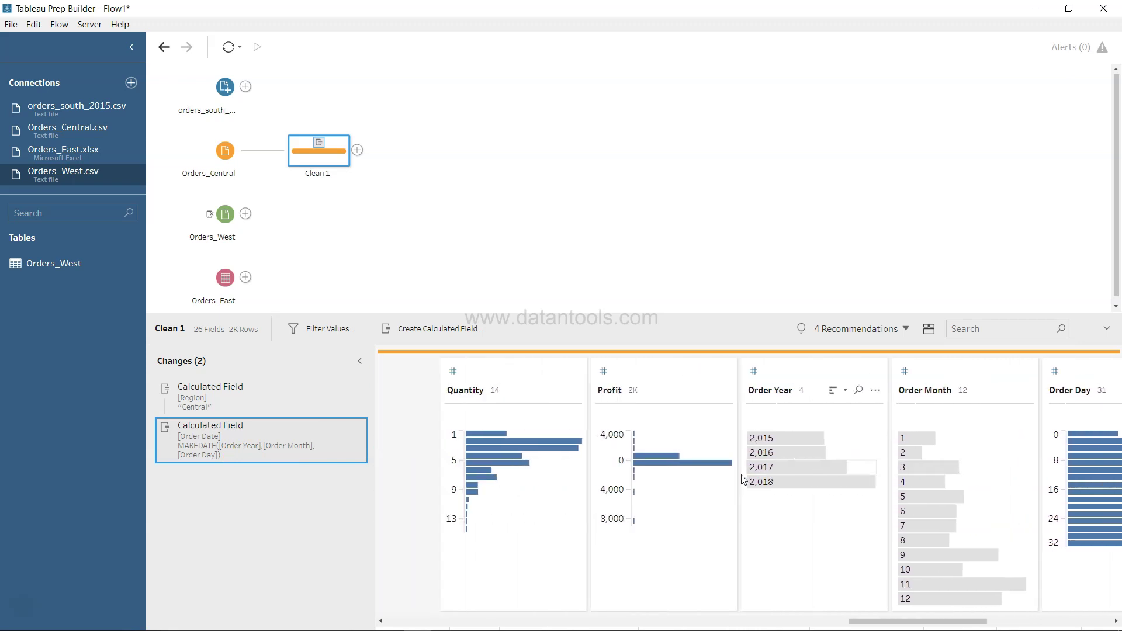
scroll(743, 479, left, 5)
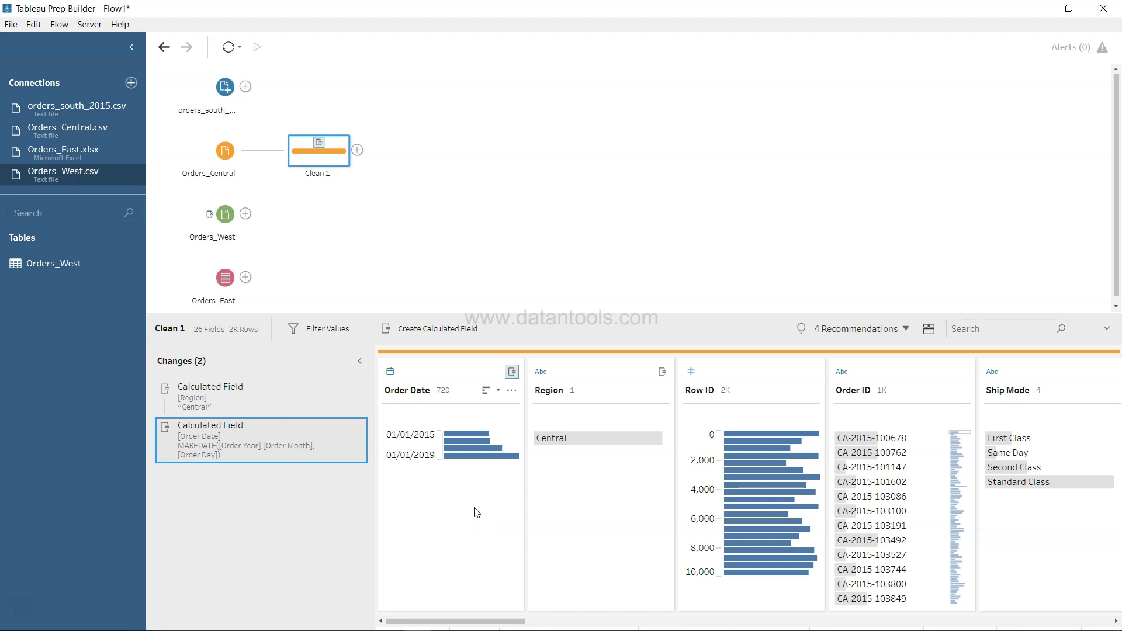
click(515, 377)
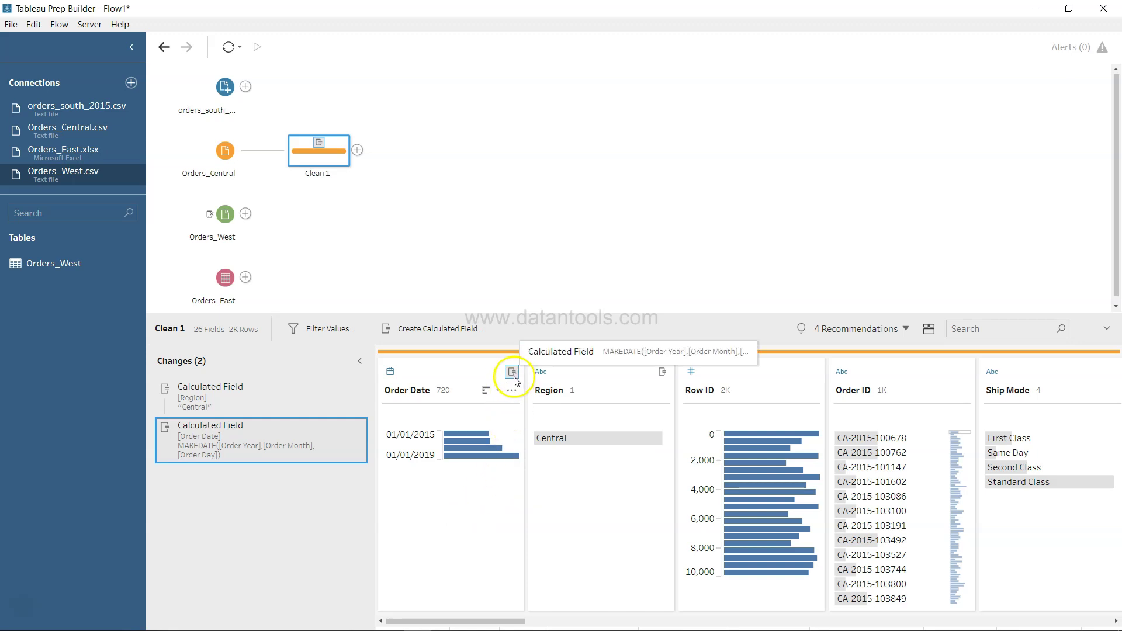
mouse_move(618, 434)
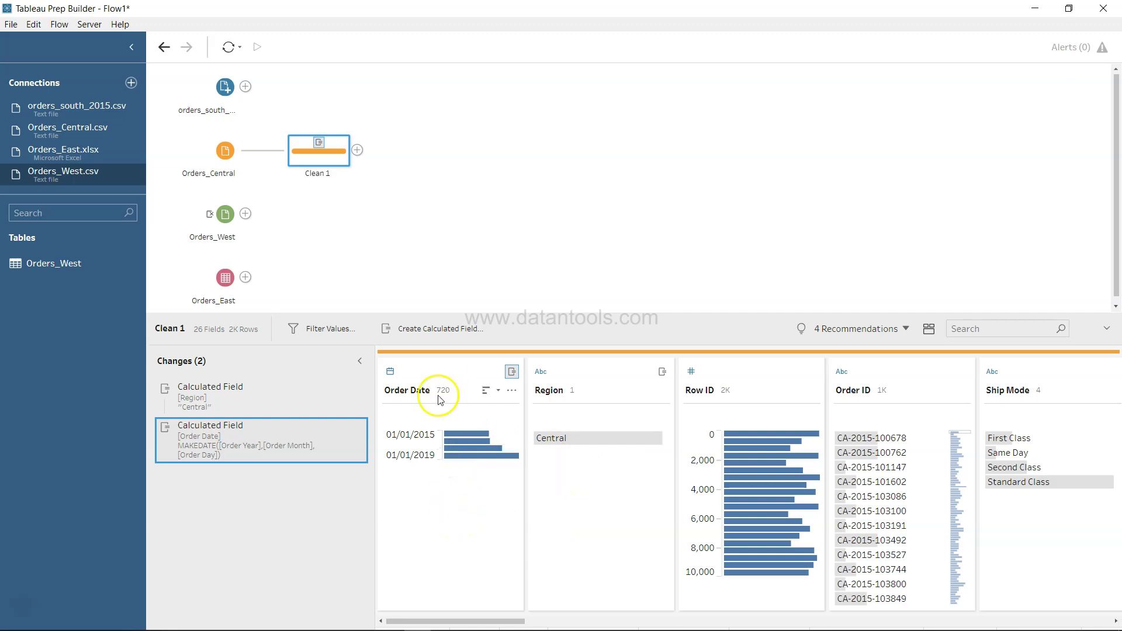
Start a calculated field named Ship Date with the MAKEDATE function, using [Ship Year] as the year
click(443, 334)
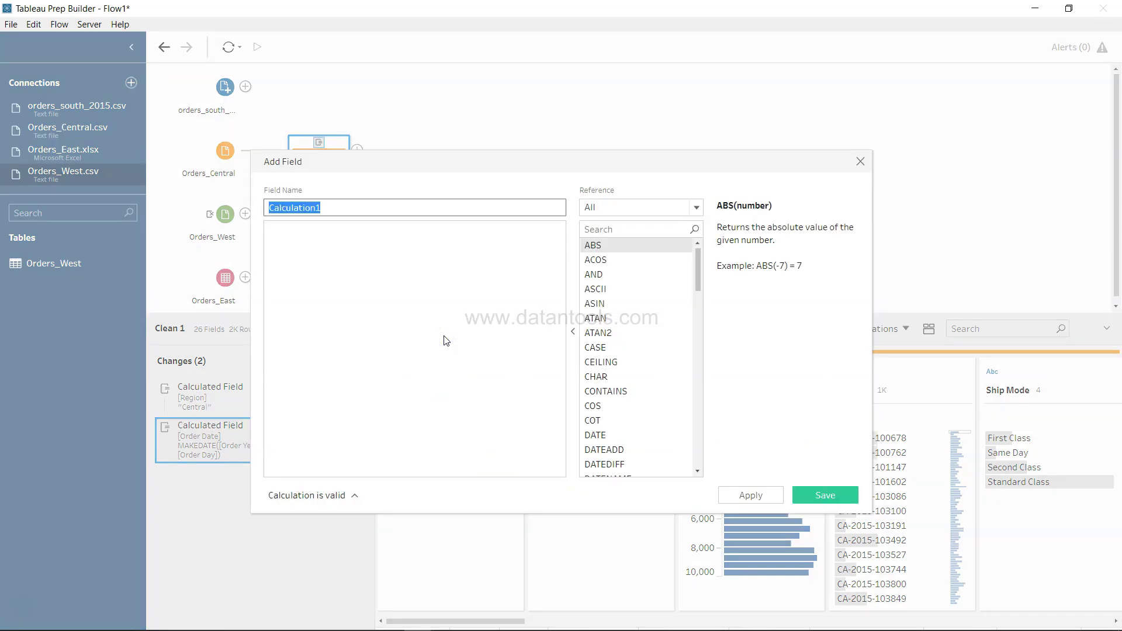
text(Ship Date)
key(Tab)
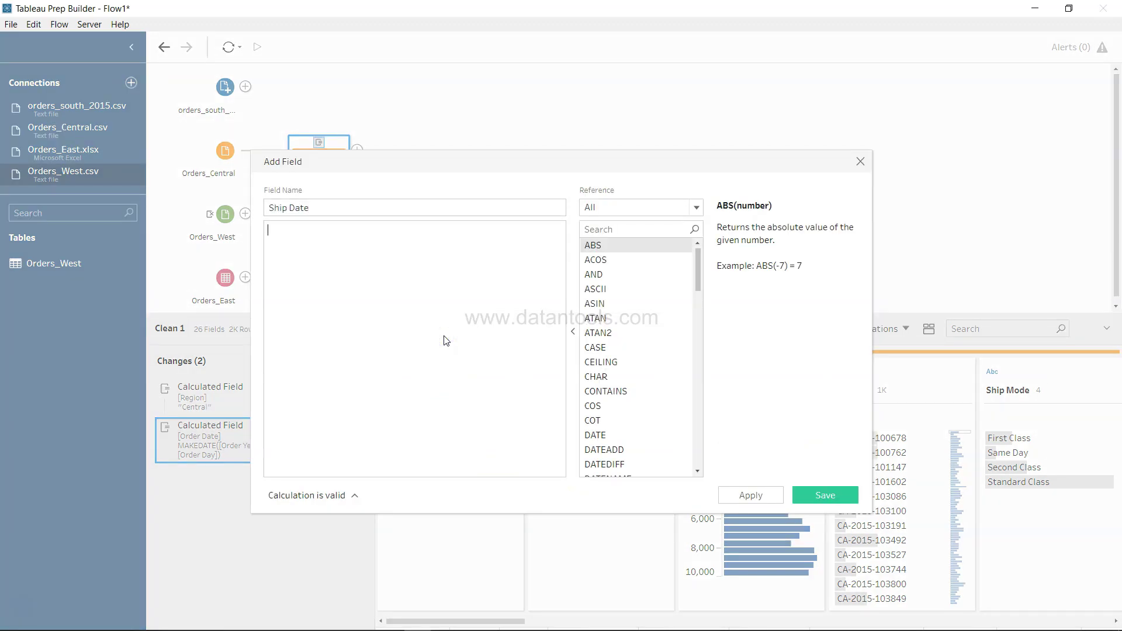
text(mak)
key(Return)
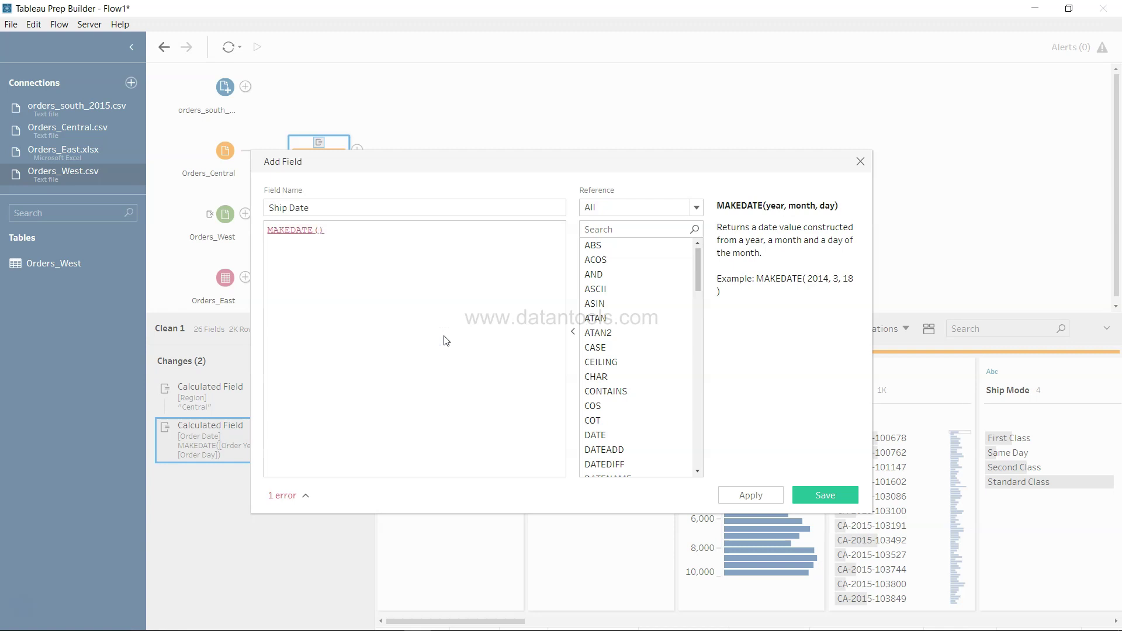
text(ship)
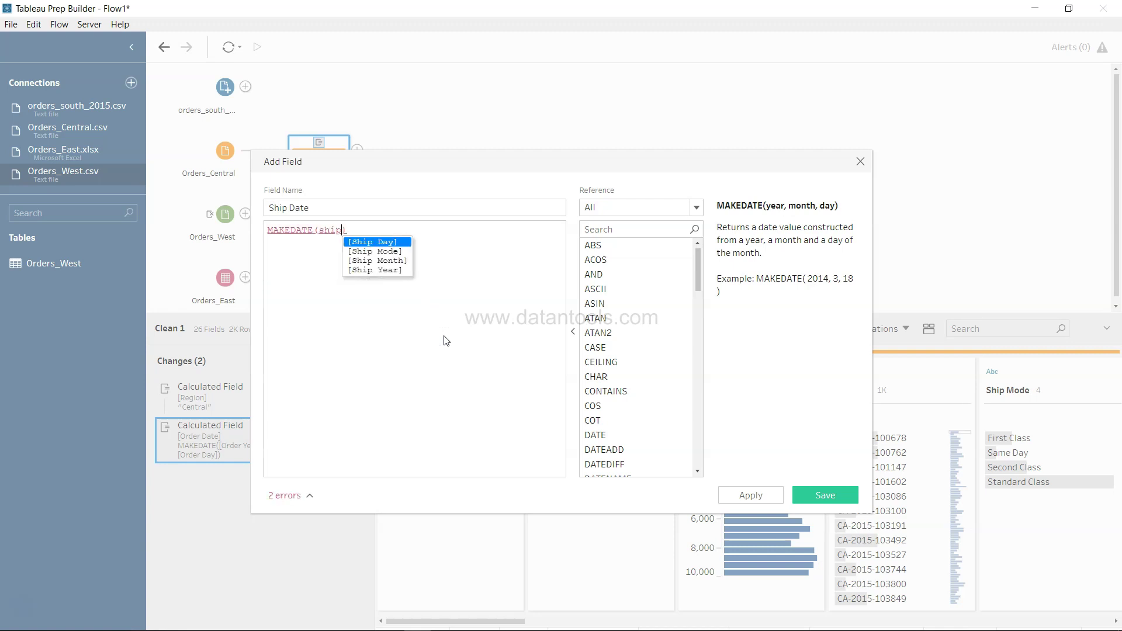
key(Down)
key(Return)
text(,)
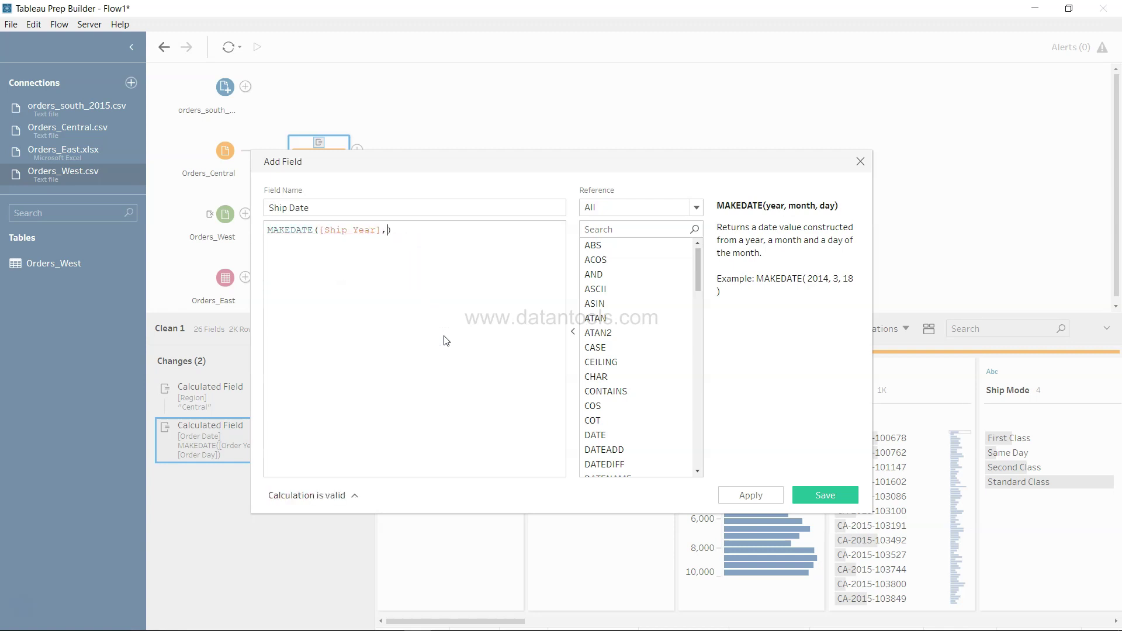
Complete the Ship Date formula with [Ship Month] as the month and [Ship Day] as the day, and save the field
text(ship)
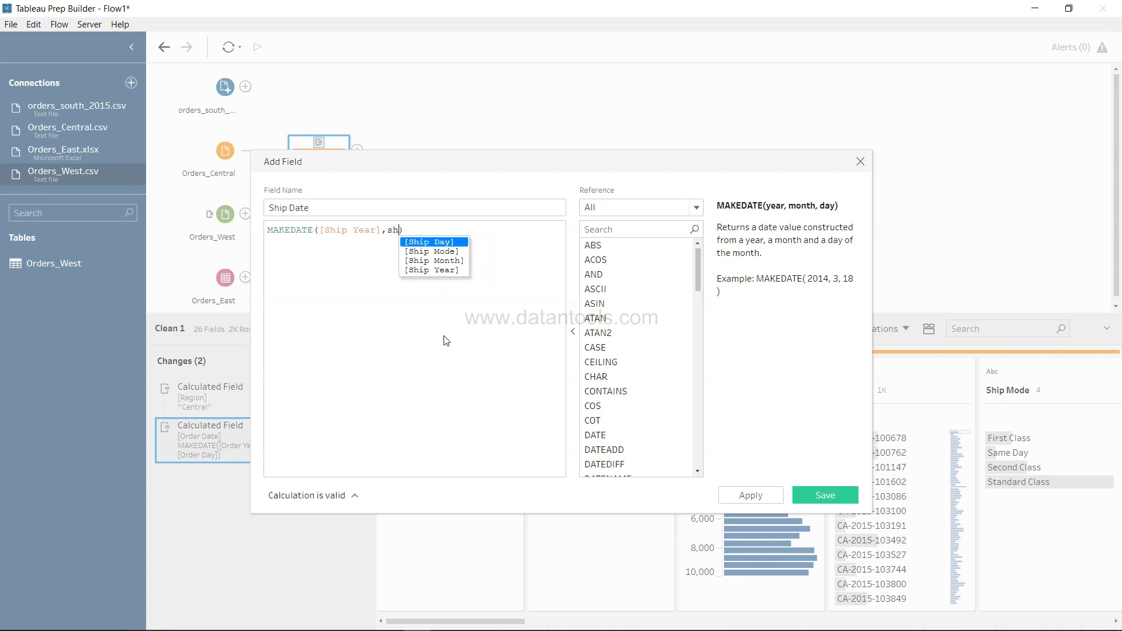
key(Down)
key(Down)
key(Return)
text(,shi)
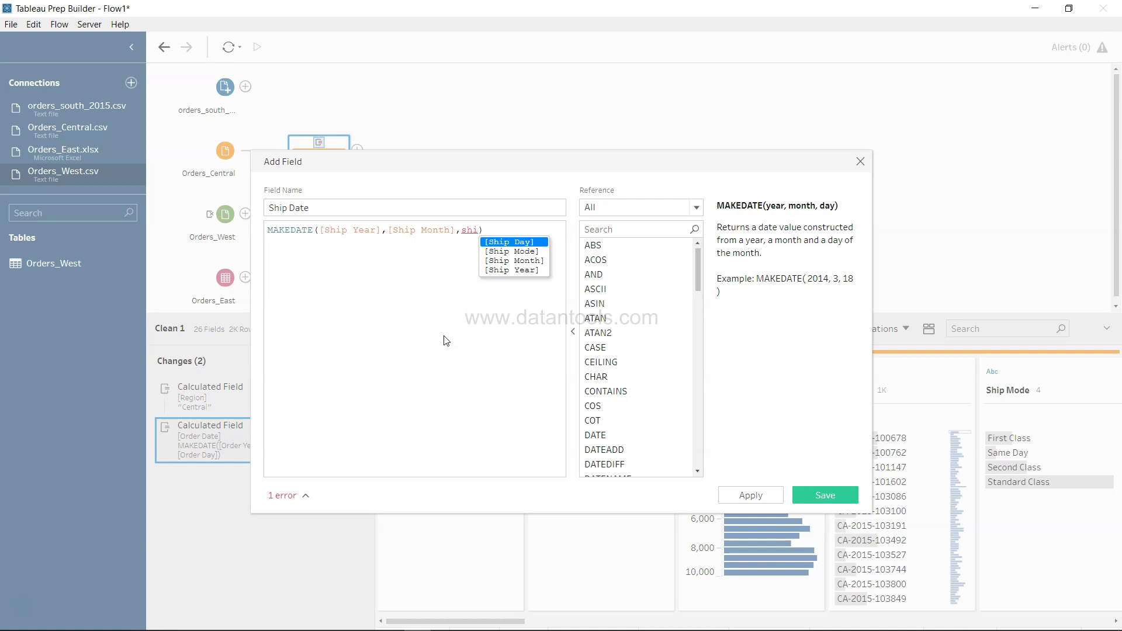
key(Return)
click(766, 495)
click(811, 495)
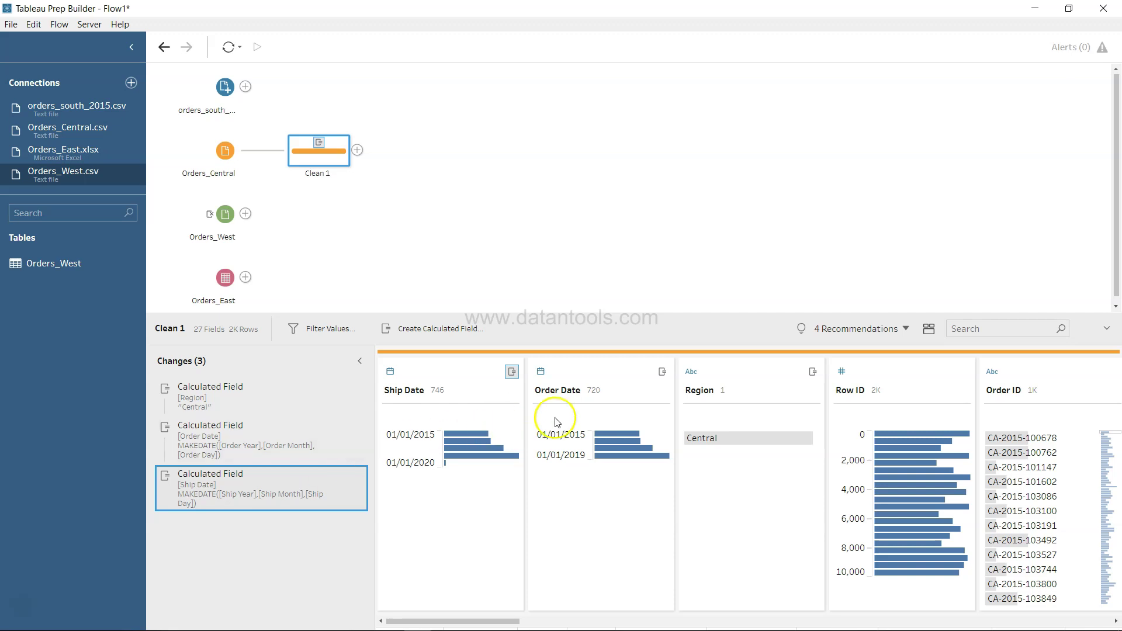
Search the cleaning step's fields for "Order" and remove the Order Year, Order Month and Order Day fields
mouse_move(444, 397)
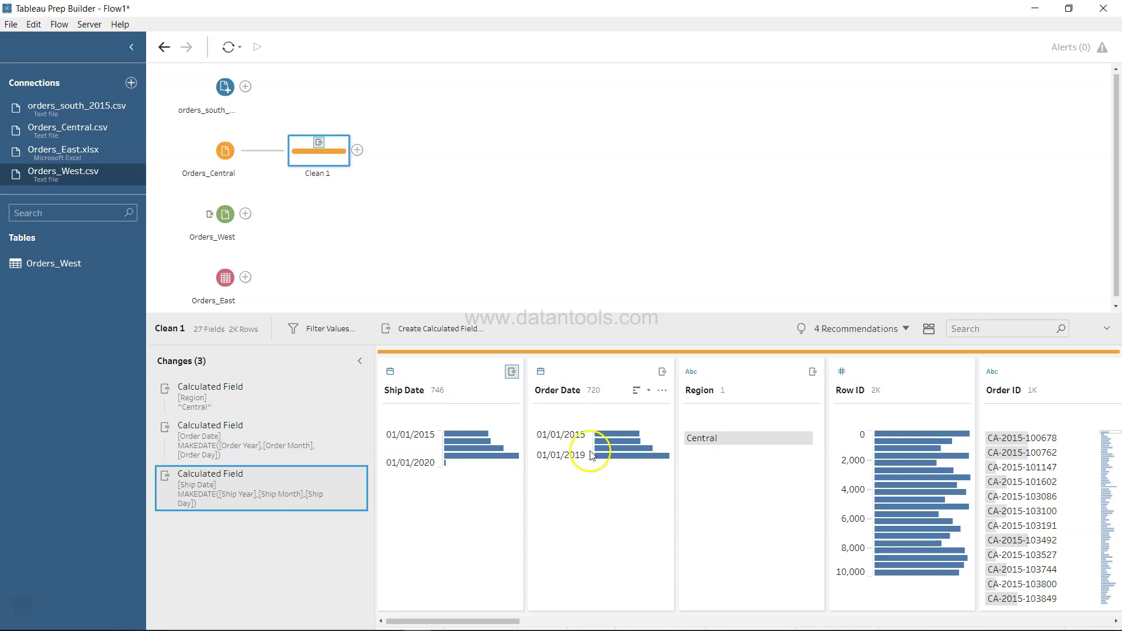
scroll(770, 558, right, 1)
click(982, 328)
text(Order)
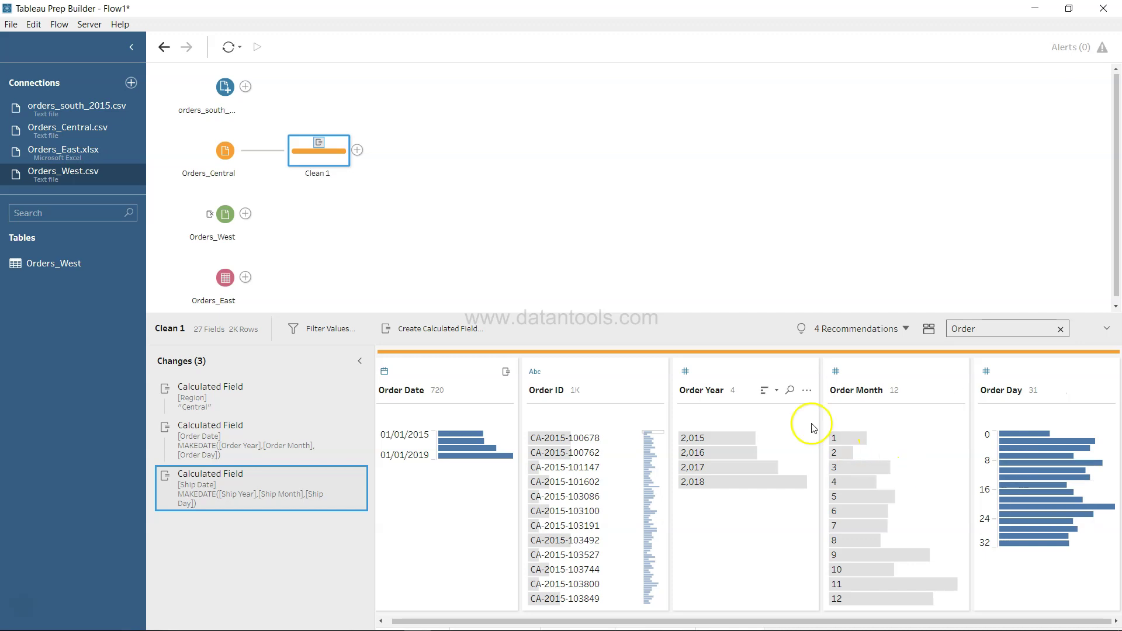
click(807, 390)
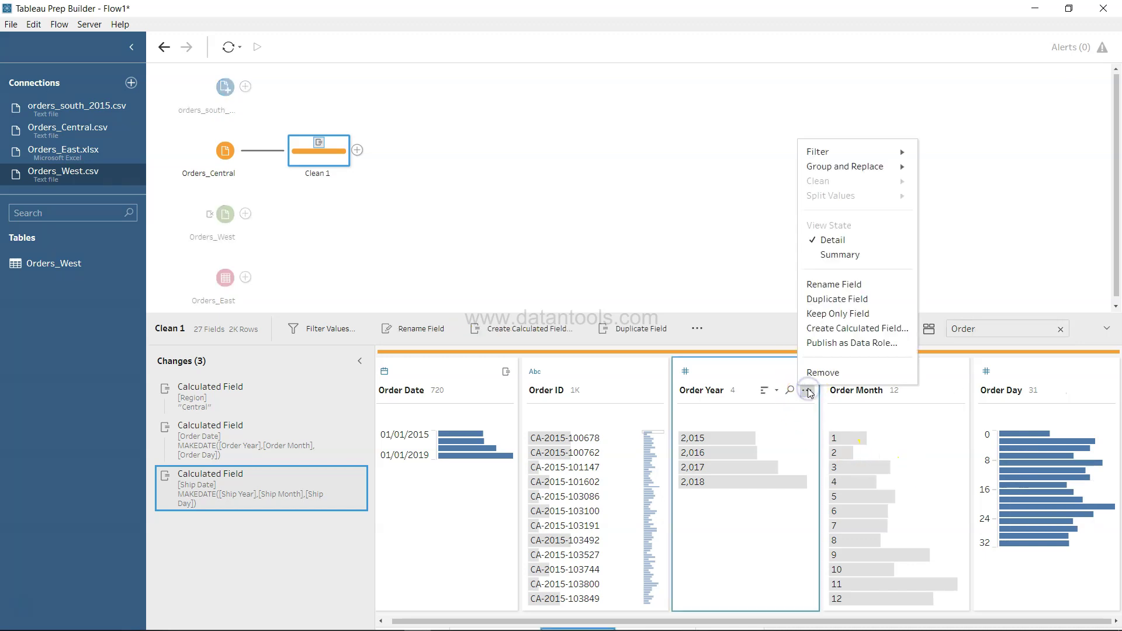
click(821, 373)
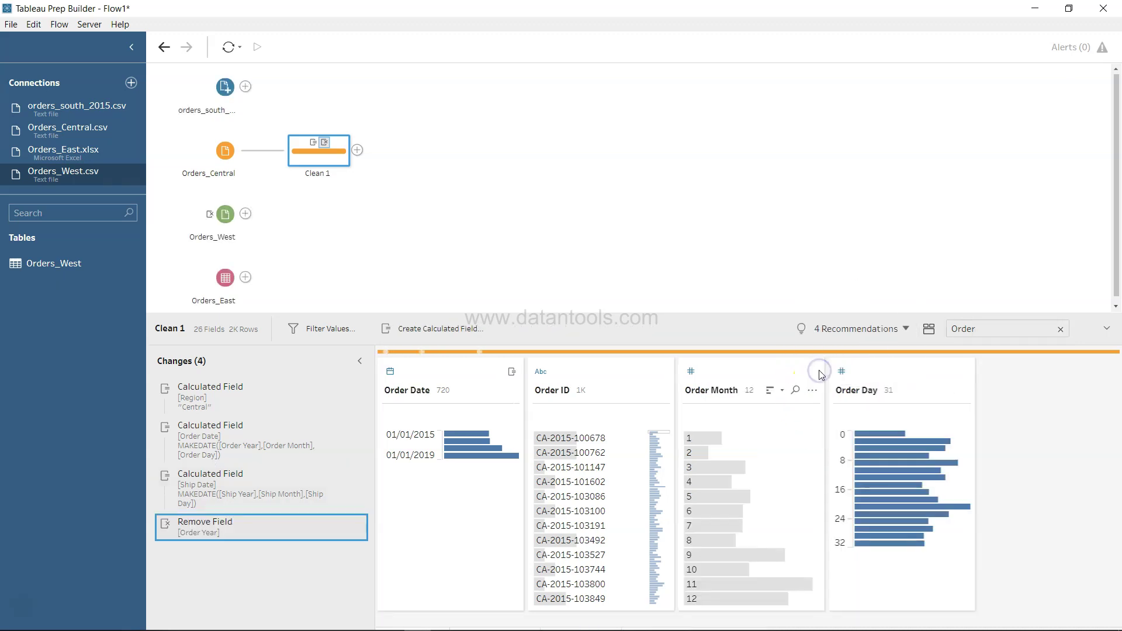
click(813, 390)
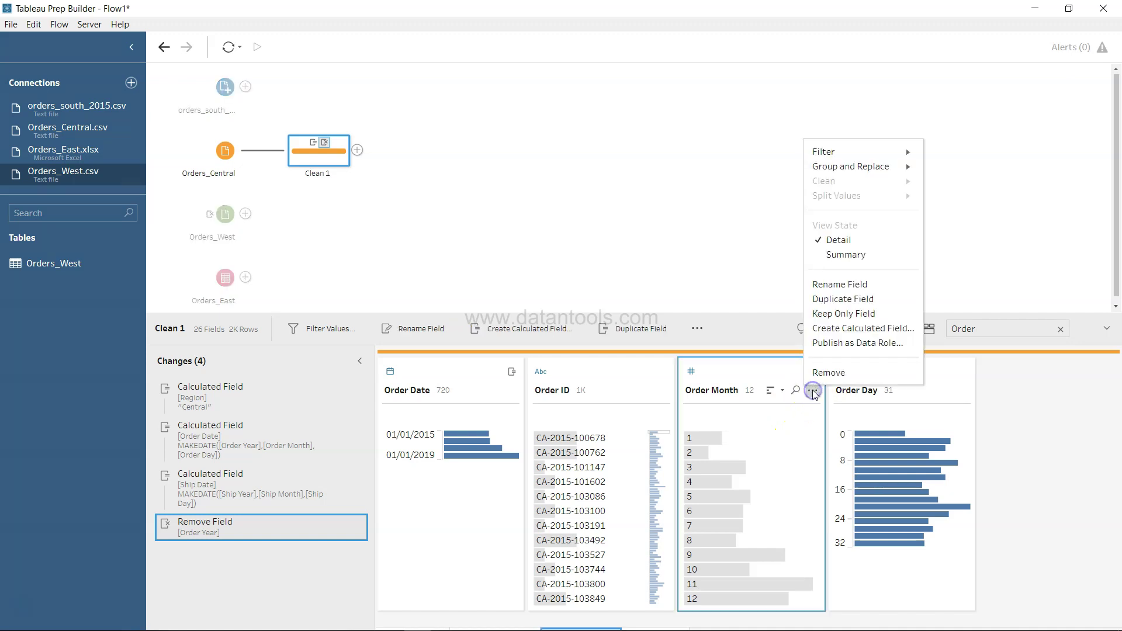
click(821, 373)
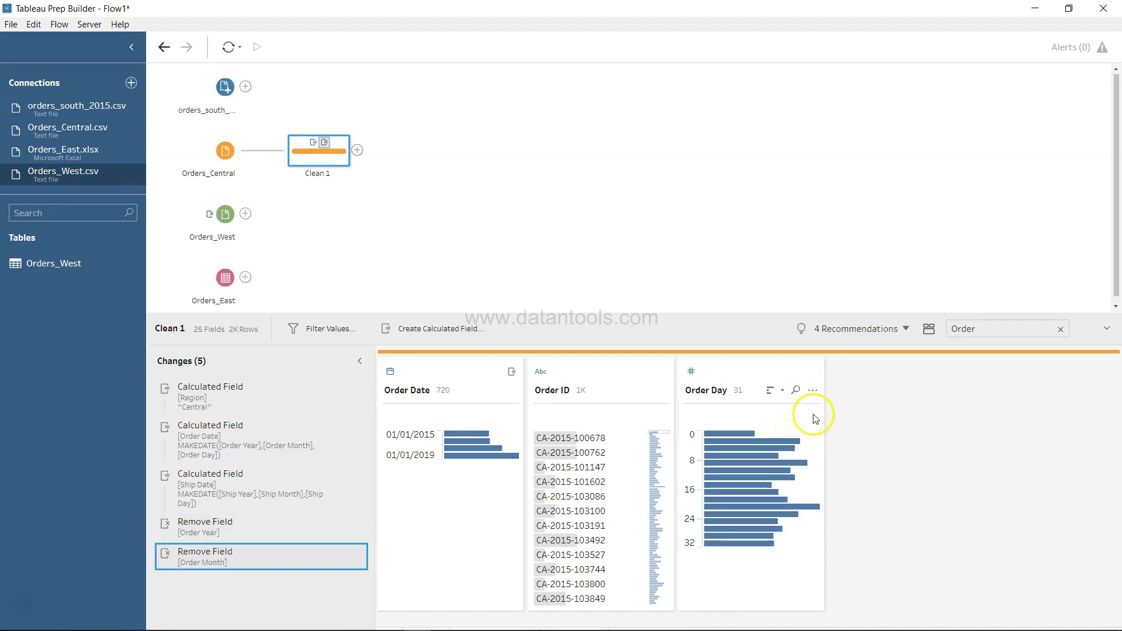
click(813, 390)
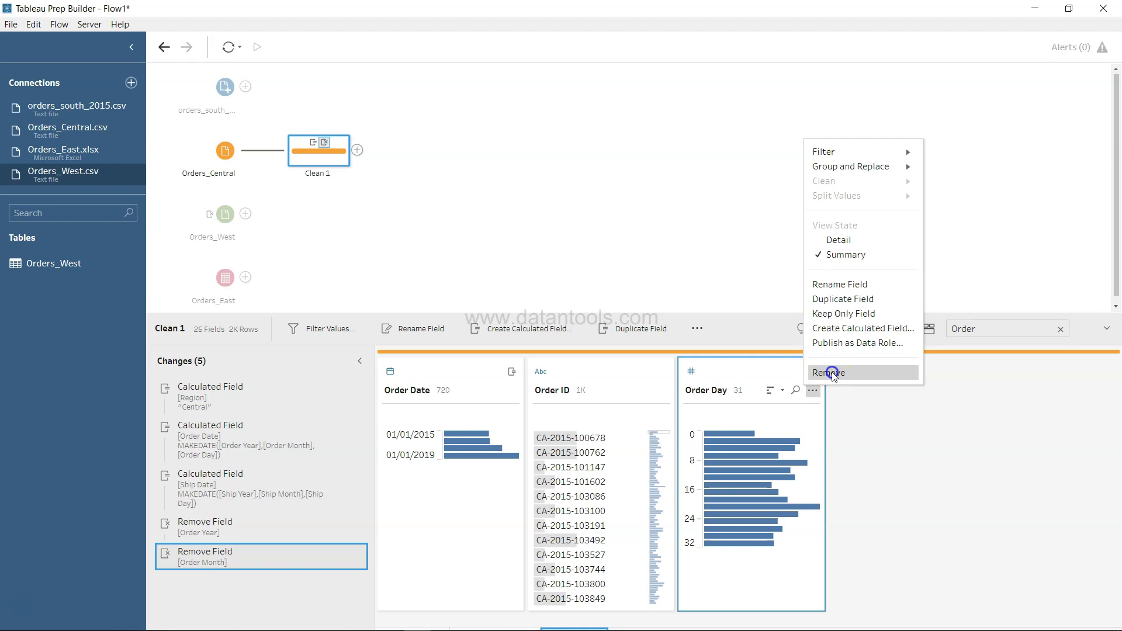
click(833, 374)
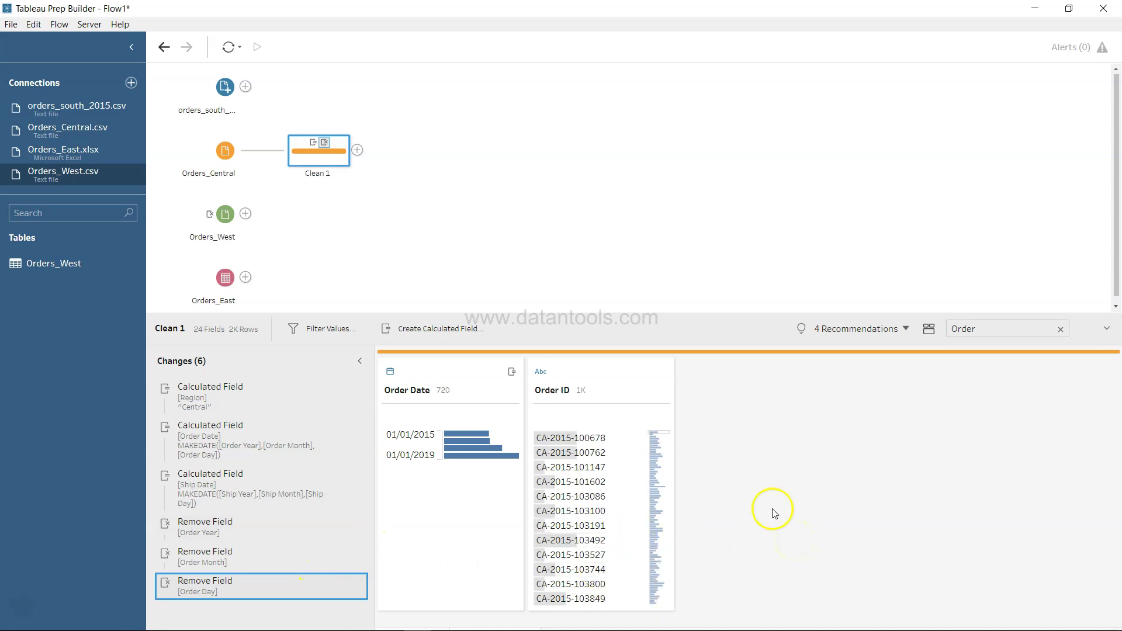
Filter the fields by "Ship", remove Ship Year, Ship Month and Ship Day, and clear the field search
double_click(988, 330)
text(Ship)
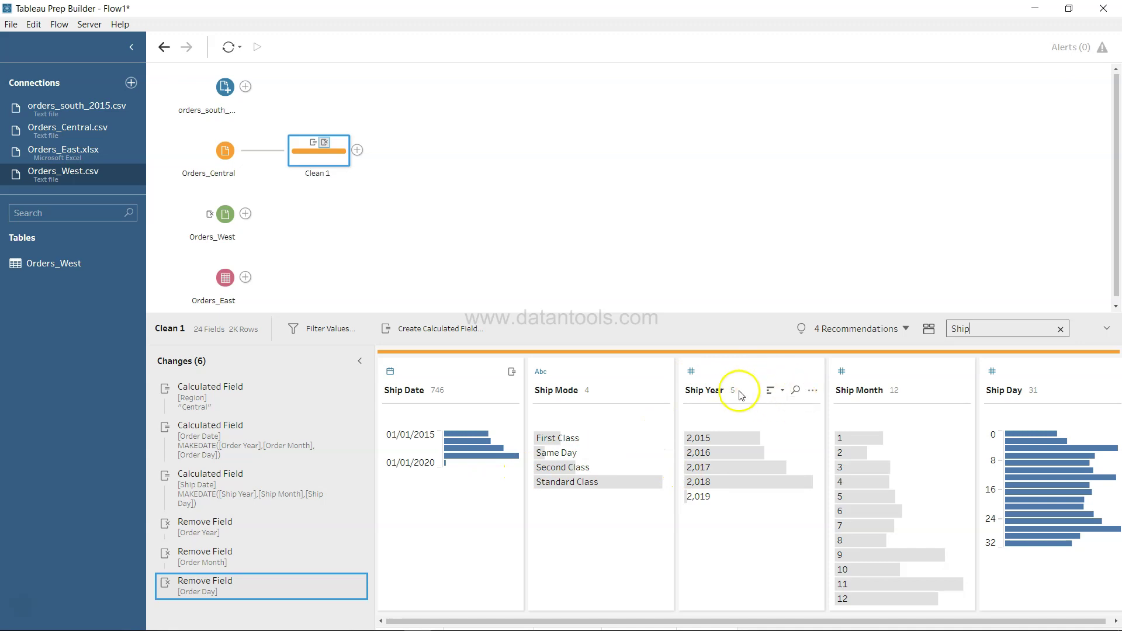
click(814, 390)
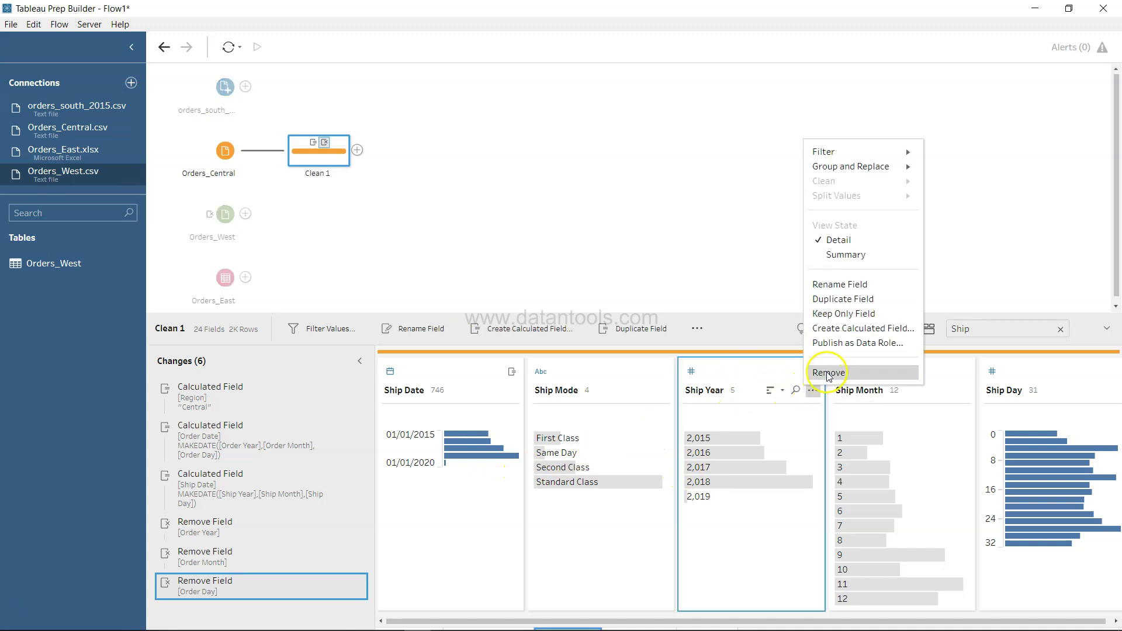
click(827, 371)
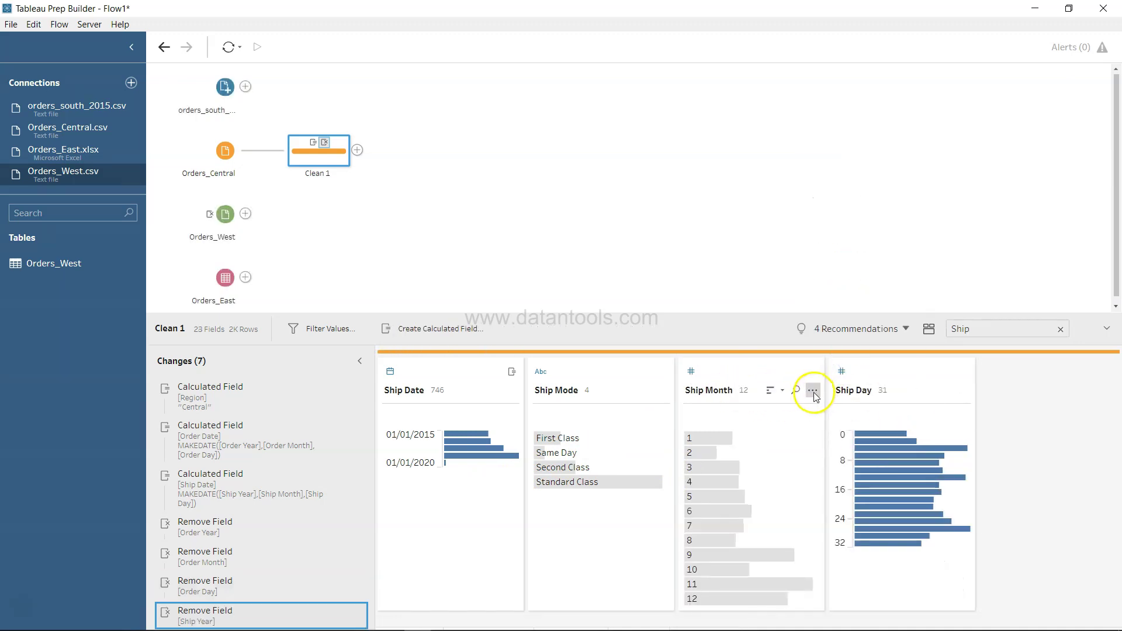
click(813, 391)
click(827, 371)
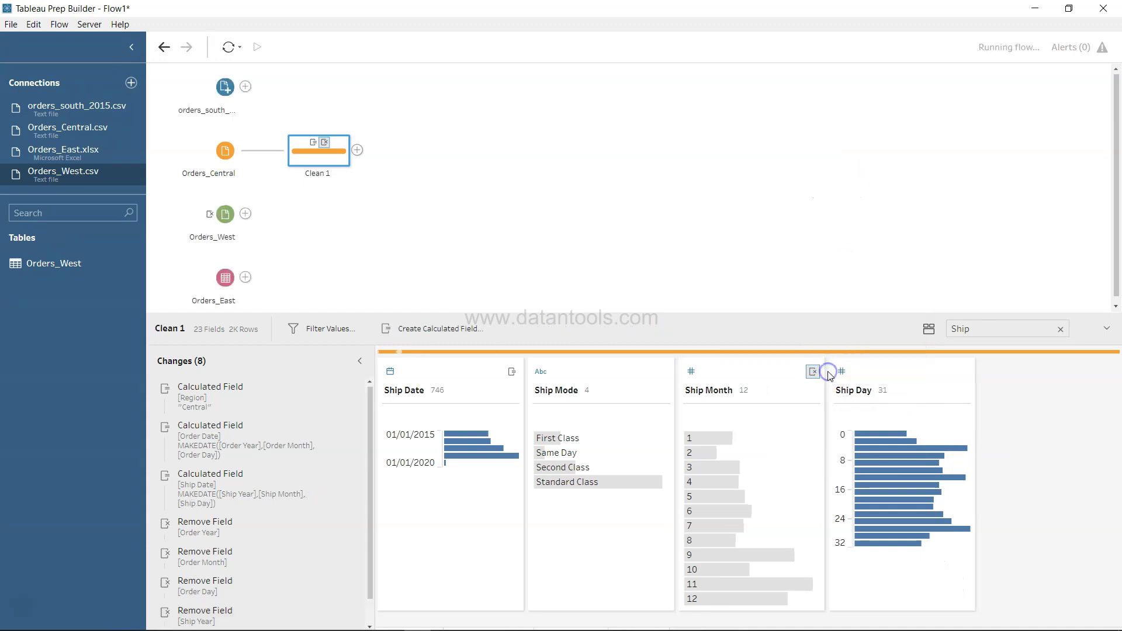
click(814, 390)
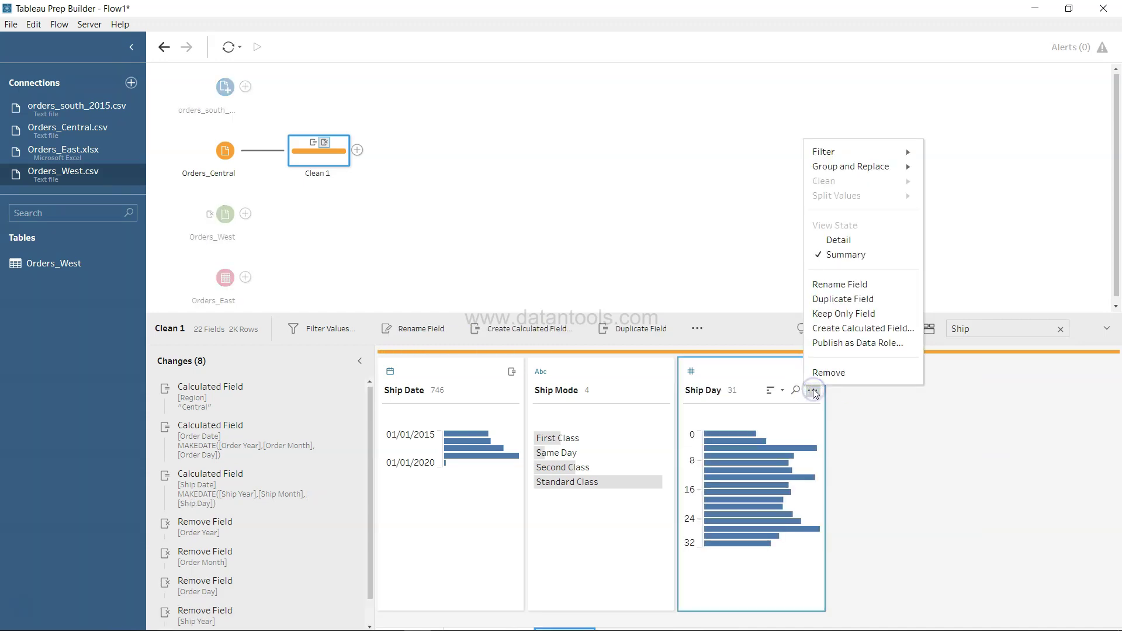
click(826, 372)
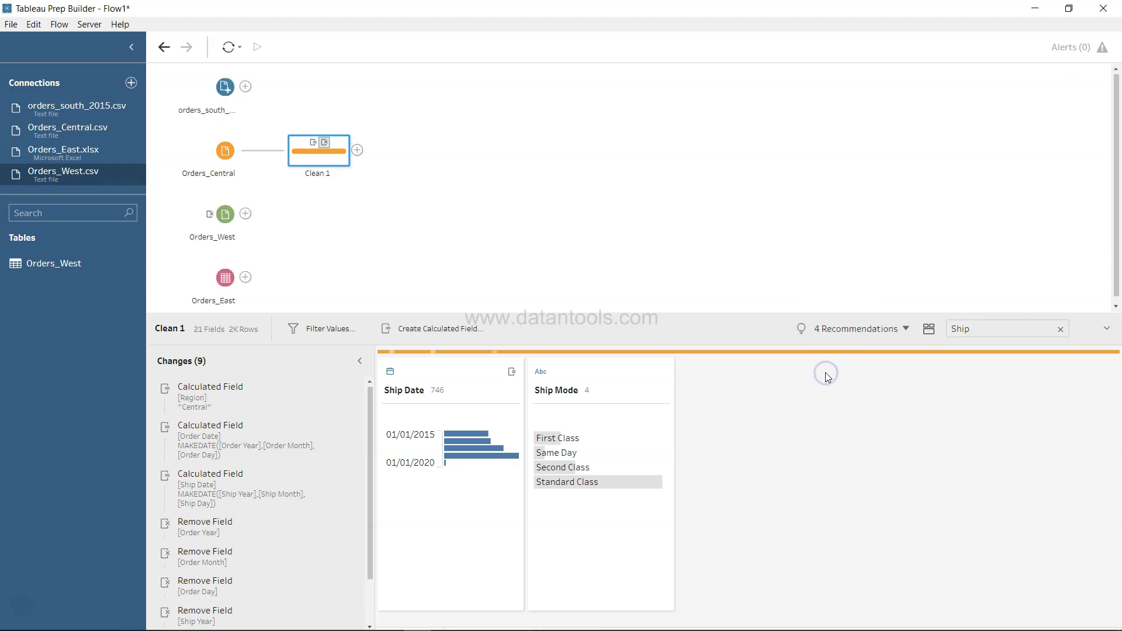
scroll(208, 585, down, 1)
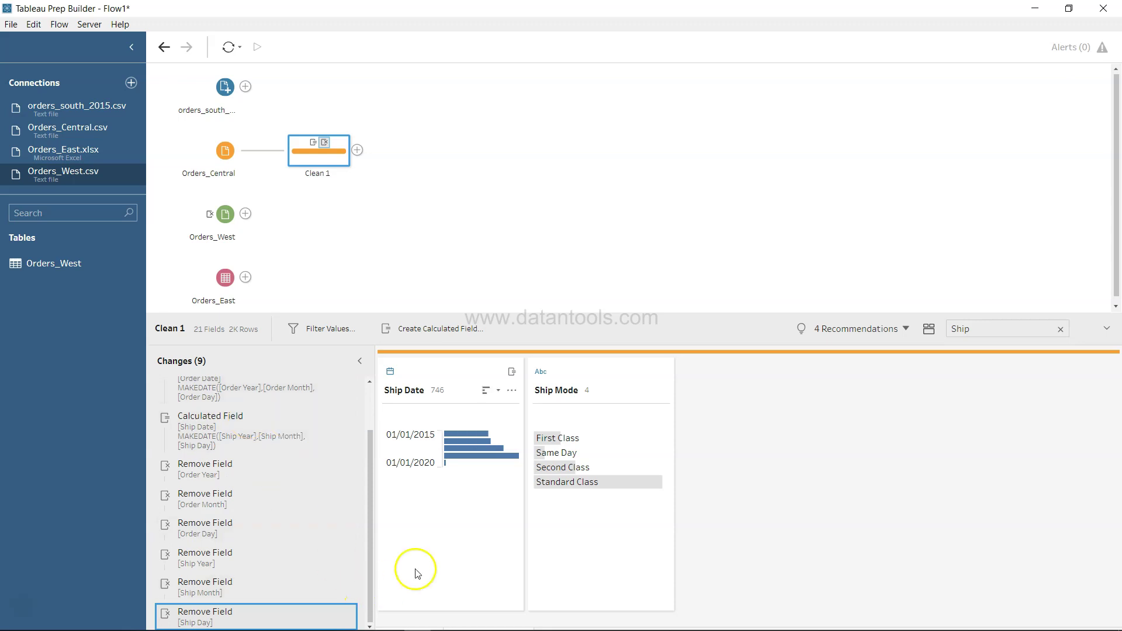
double_click(1000, 329)
key(BackSpace)
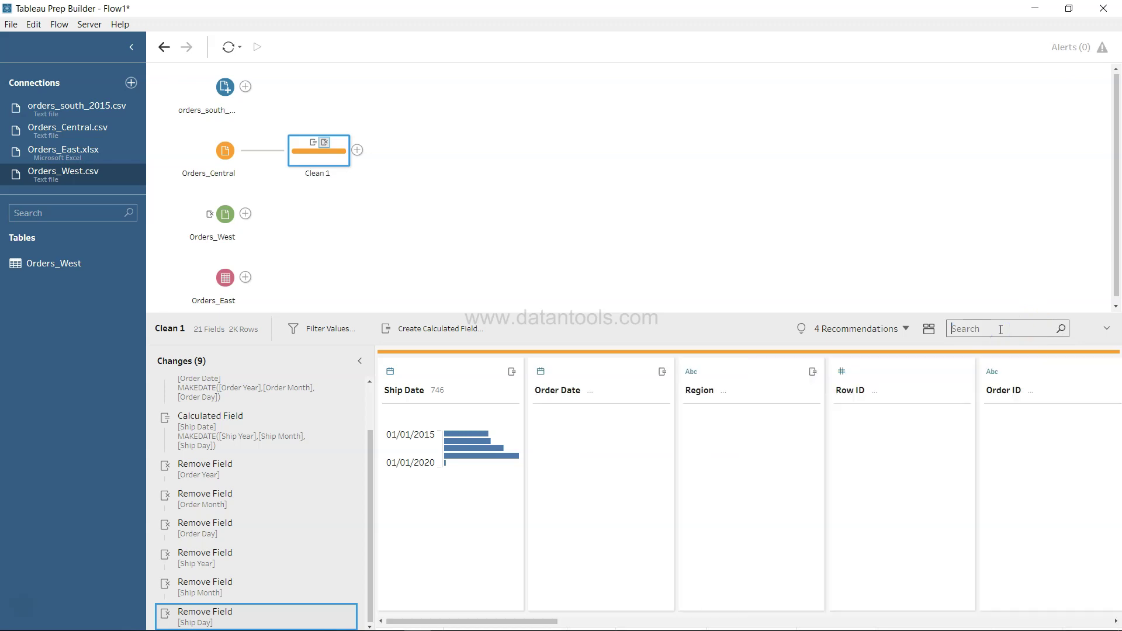
Look through the fields remaining in the cleaning step, including Ship Date, Order Date and Region
click(1112, 351)
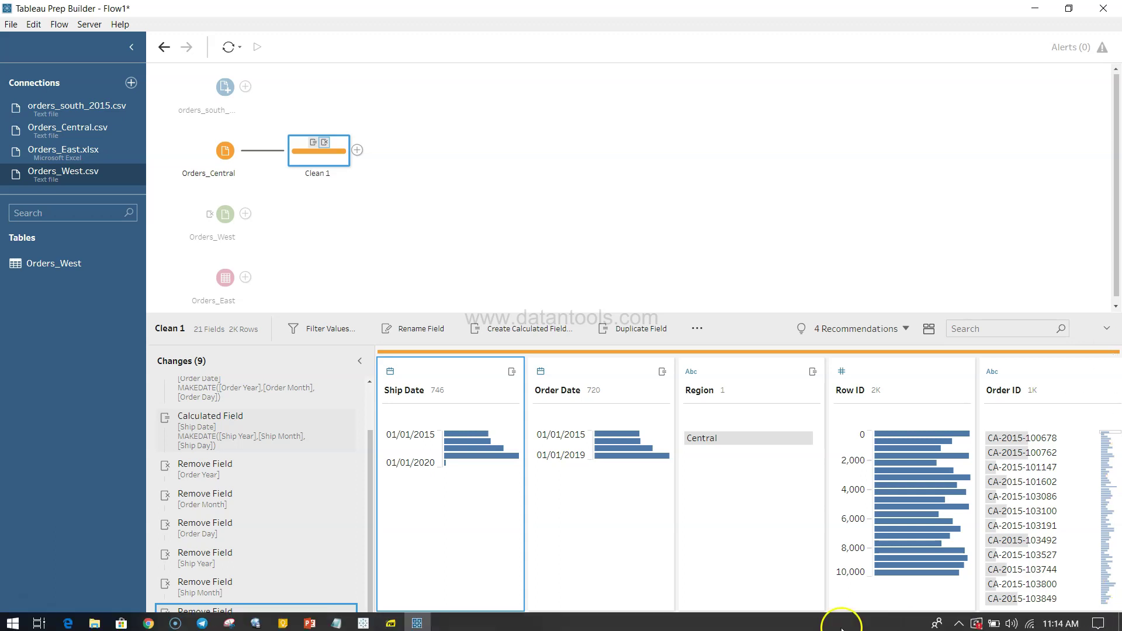
mouse_move(623, 453)
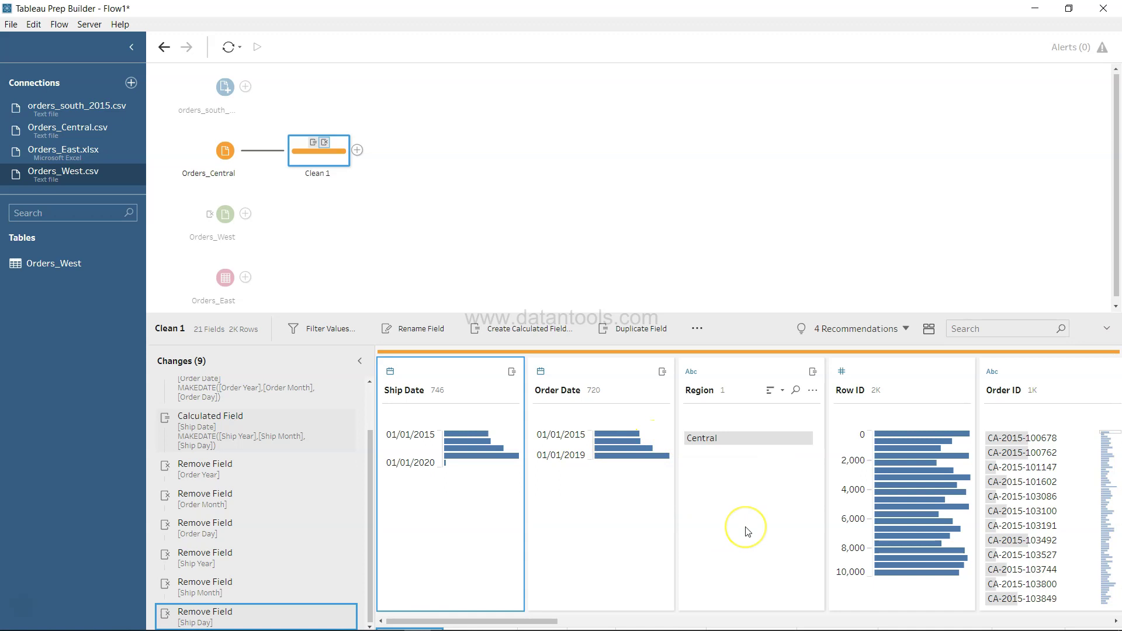
scroll(746, 528, right, 3)
mouse_move(869, 501)
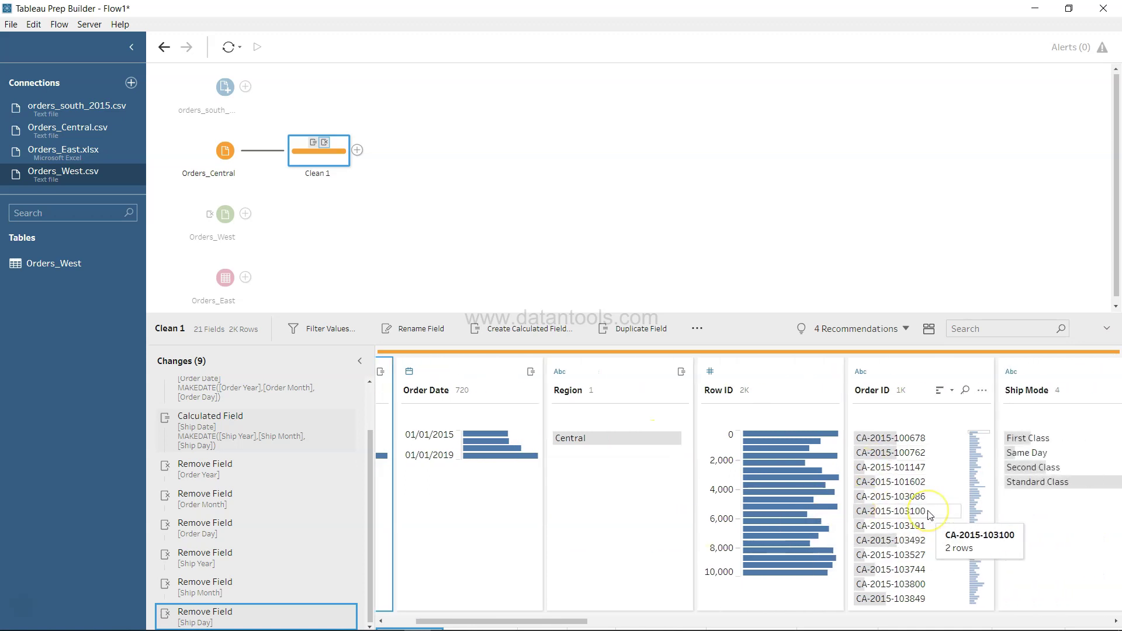
scroll(911, 502, right, 3)
mouse_move(840, 451)
scroll(935, 526, right, 3)
scroll(993, 529, left, 5)
scroll(1004, 529, left, 3)
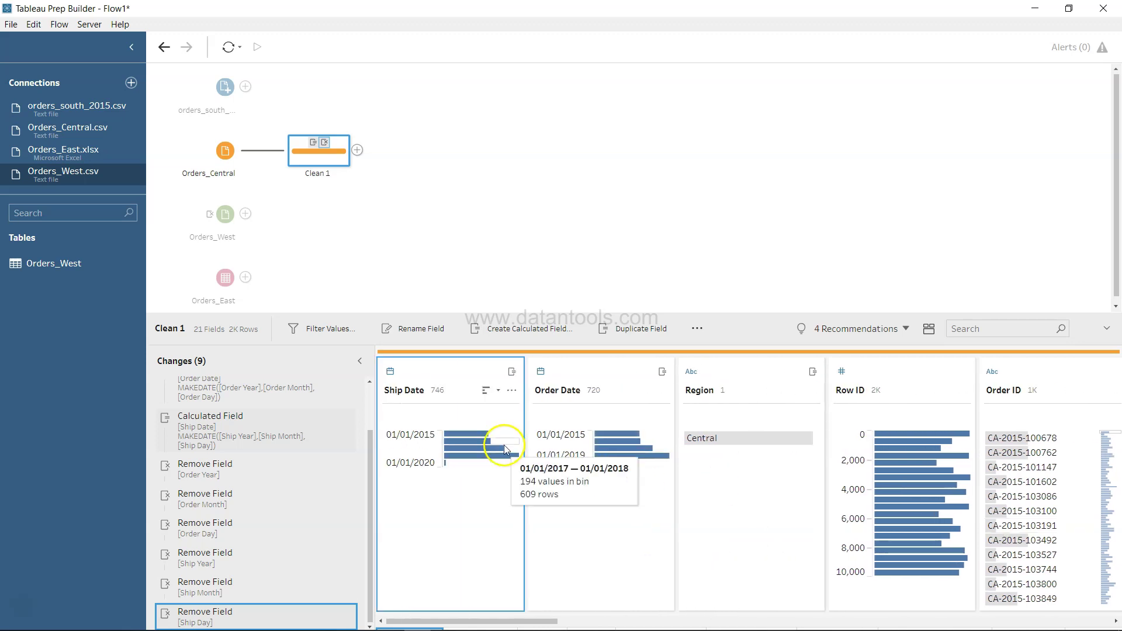
Switch the Ship Date field from the summary to the Detail view and look through its individual dates
mouse_move(435, 463)
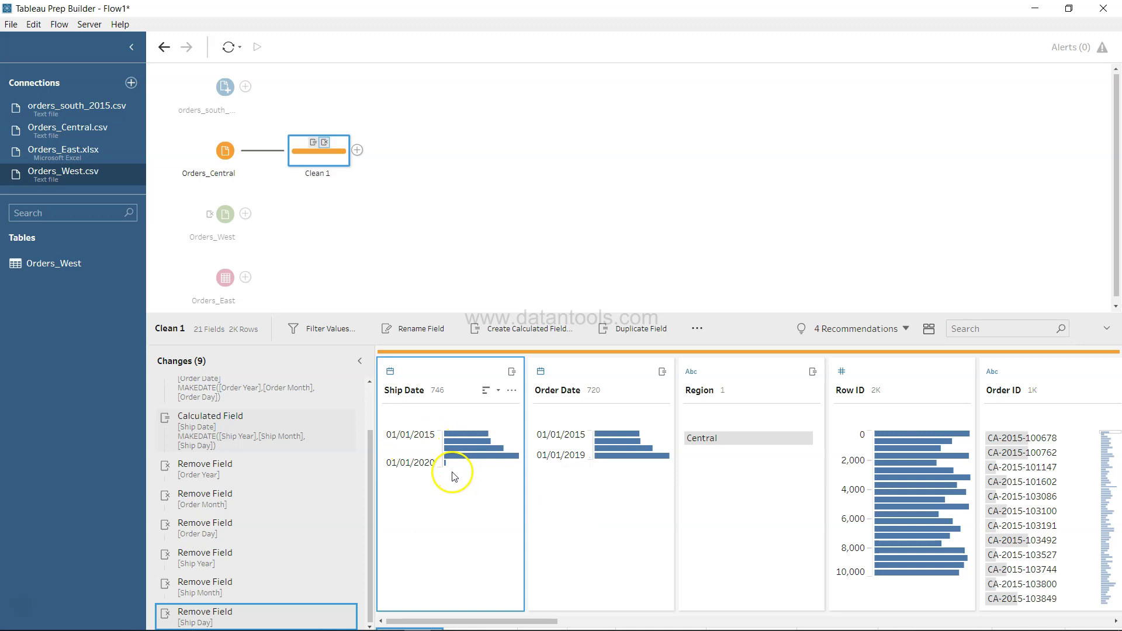
click(513, 391)
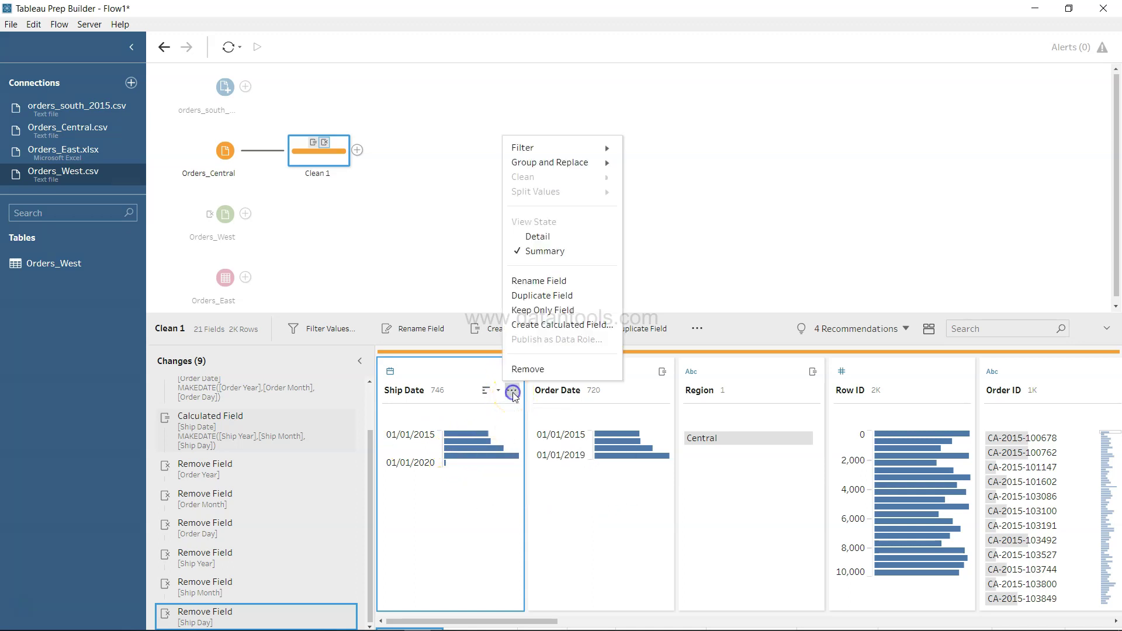
click(559, 237)
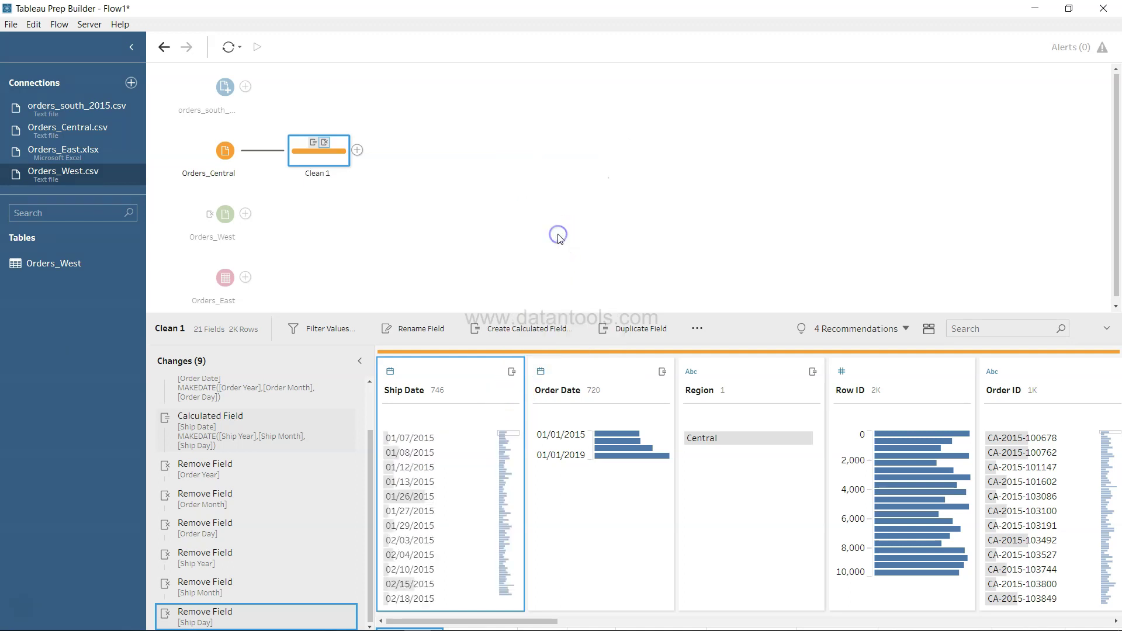
mouse_move(489, 528)
scroll(472, 533, down, 5)
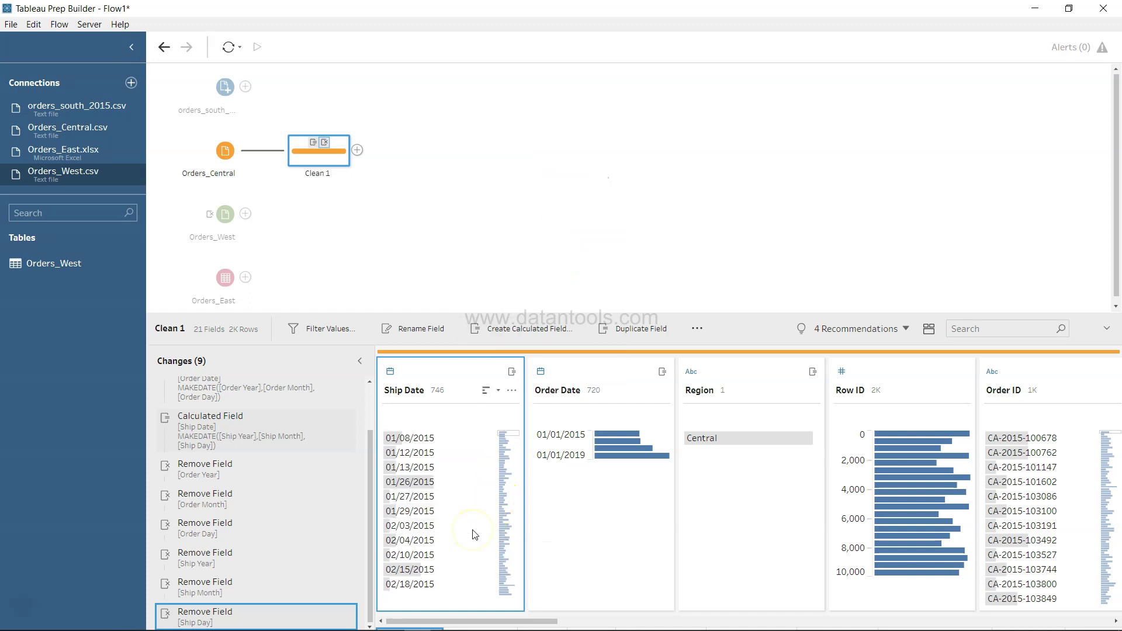
scroll(473, 534, down, 1)
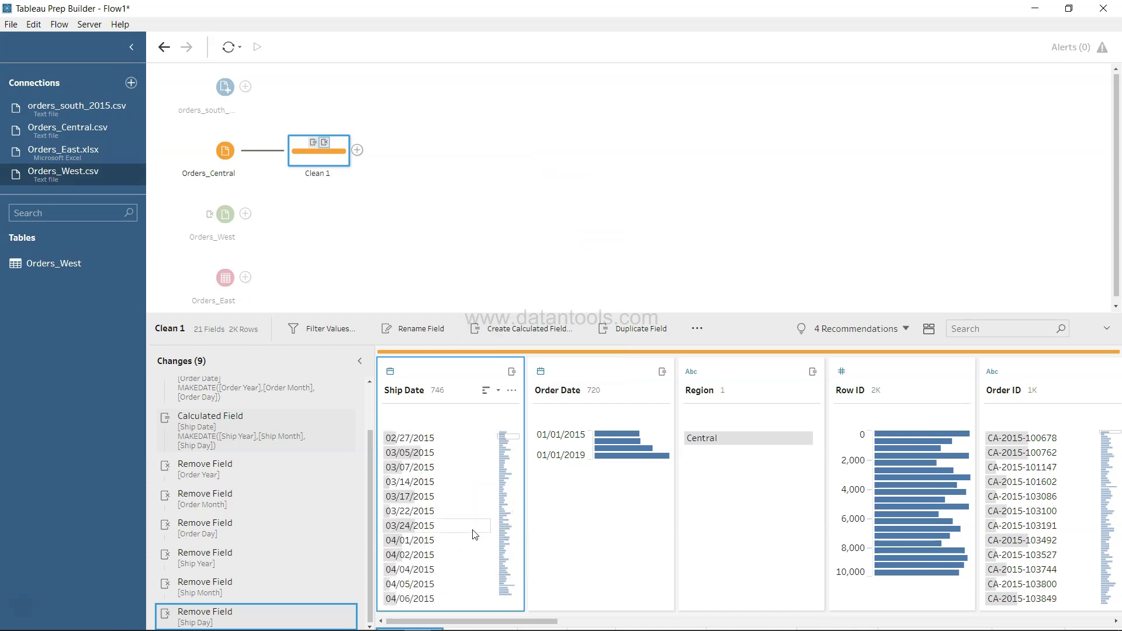
scroll(473, 534, down, 4)
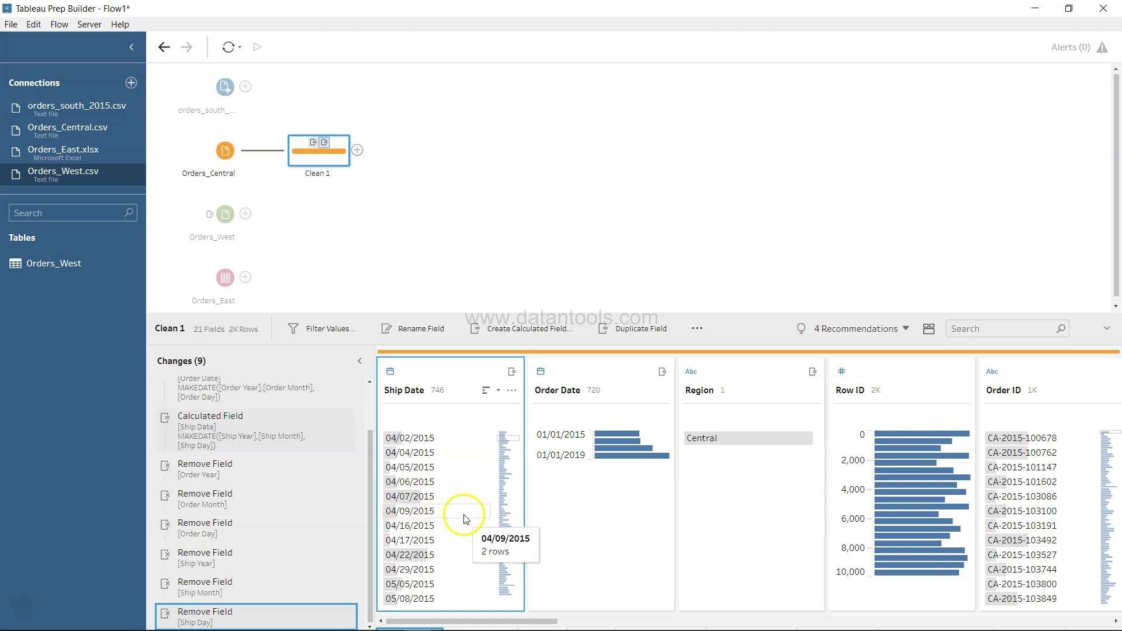
scroll(470, 529, down, 3)
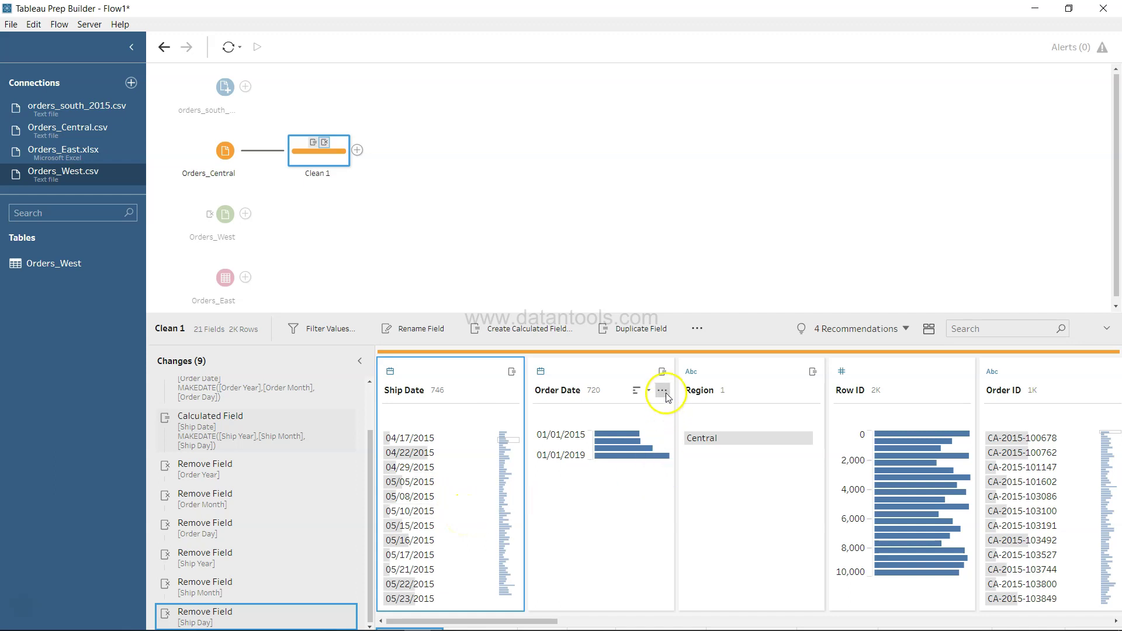
Switch the Order Date field from the summary to the Detail view and look through its individual dates
click(662, 390)
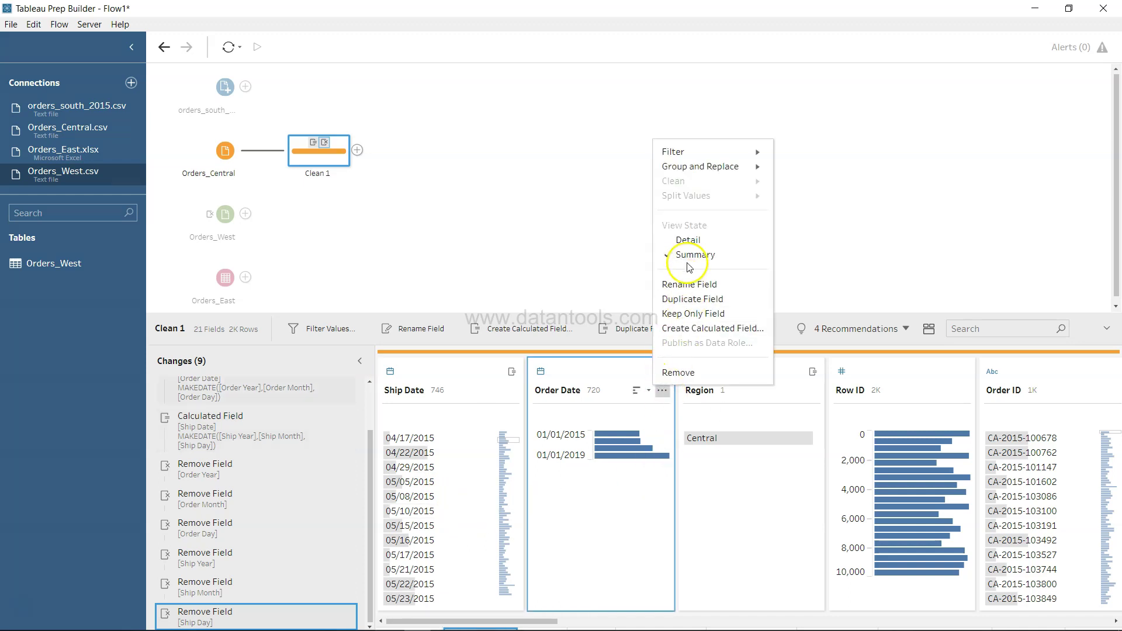
click(688, 239)
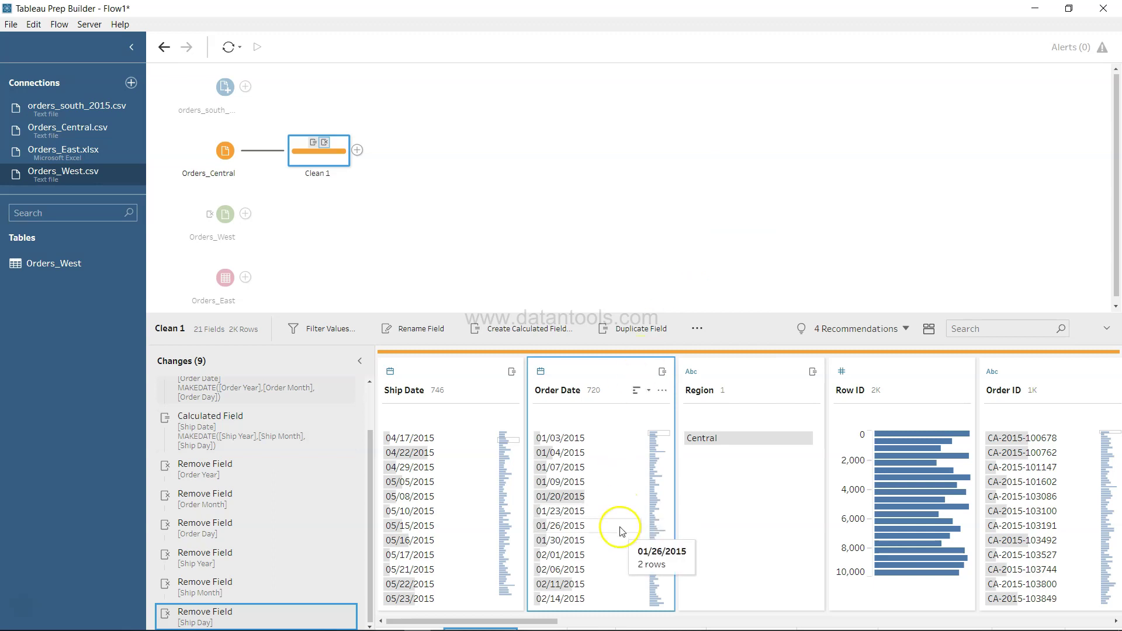
scroll(621, 531, down, 2)
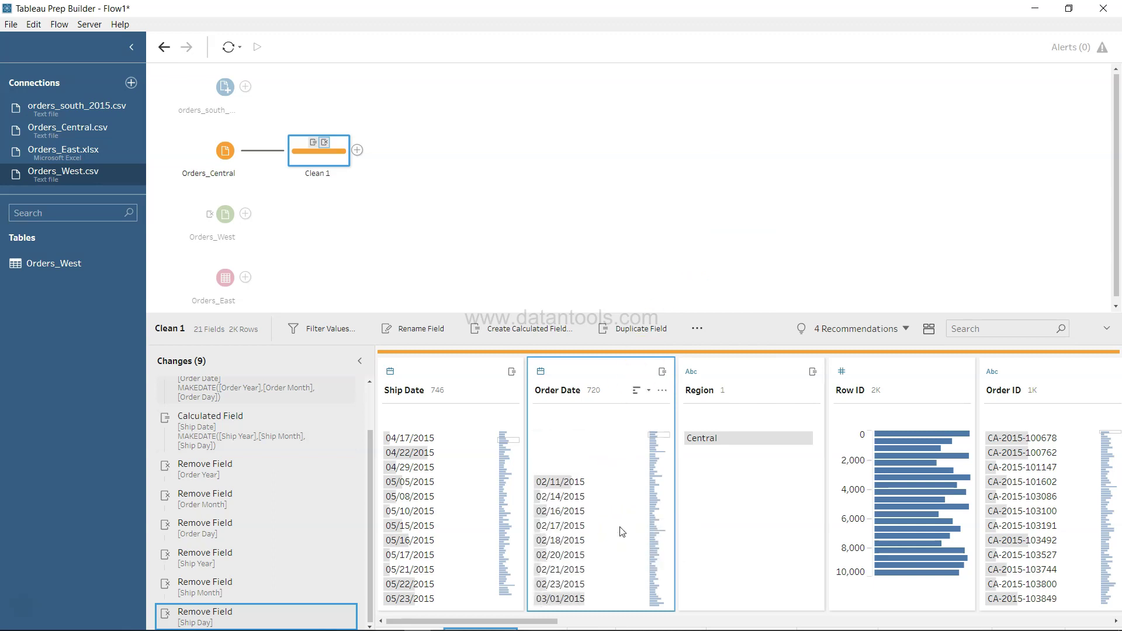
scroll(621, 531, up, 2)
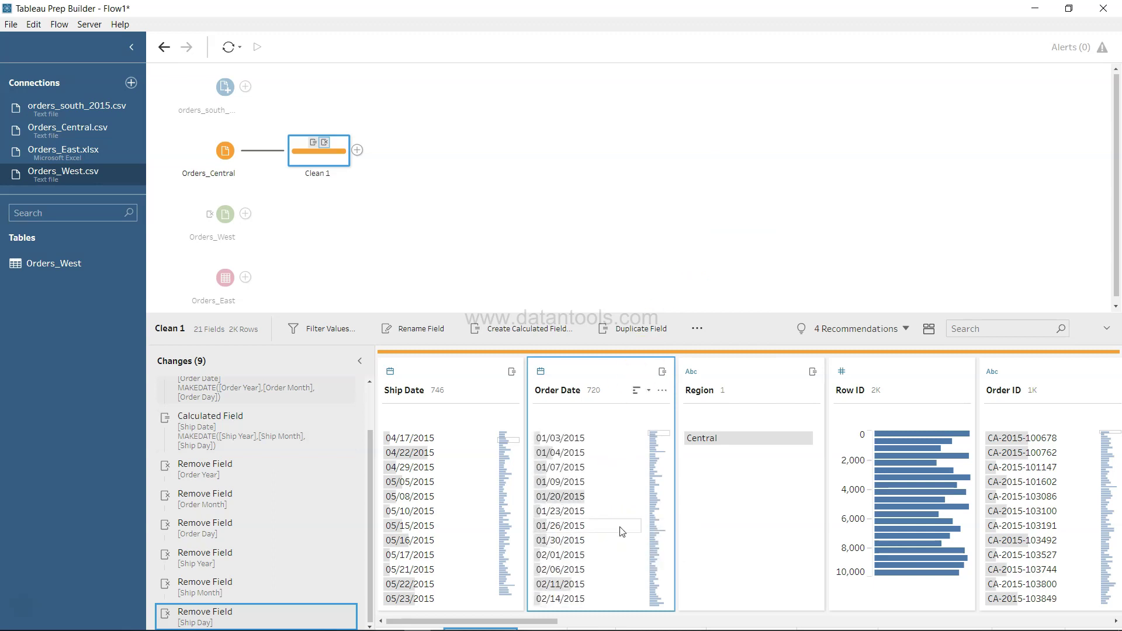
click(627, 511)
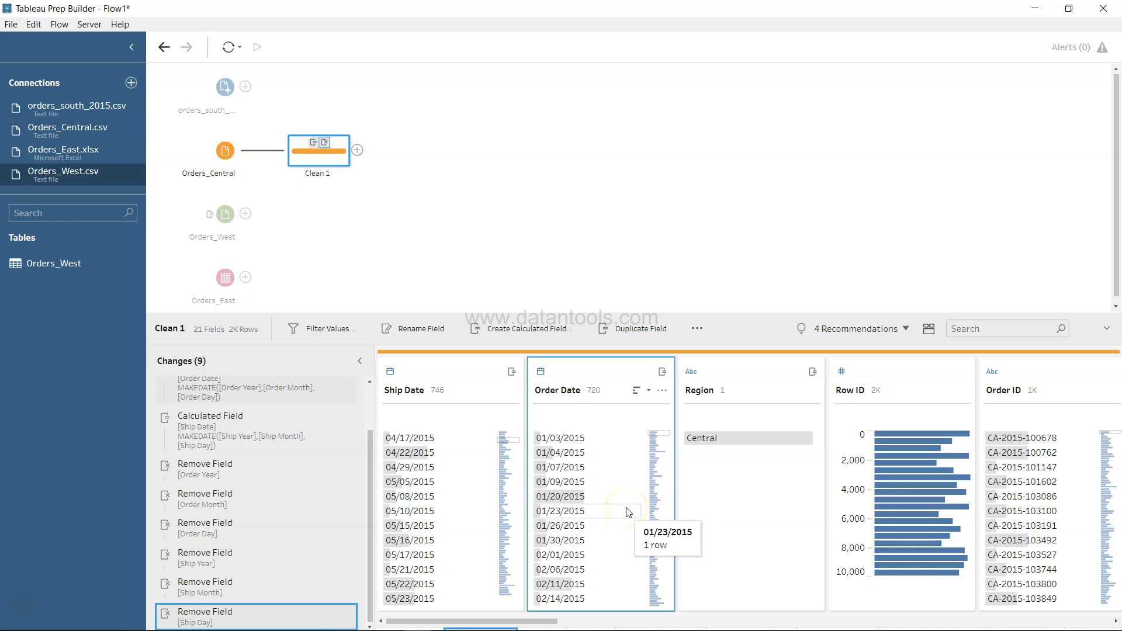
Replace the None value in the Discounts field with 0 and change the field's data type to Number (decimal)
scroll(627, 512, right, 3)
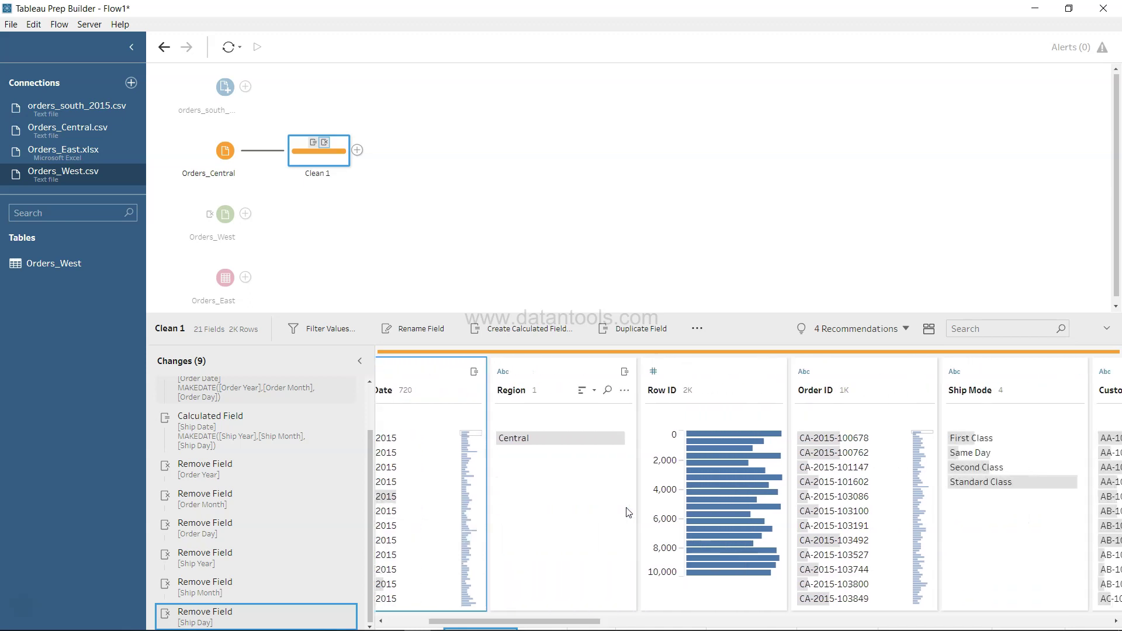
scroll(627, 512, right, 2)
scroll(978, 502, right, 3)
scroll(975, 502, right, 4)
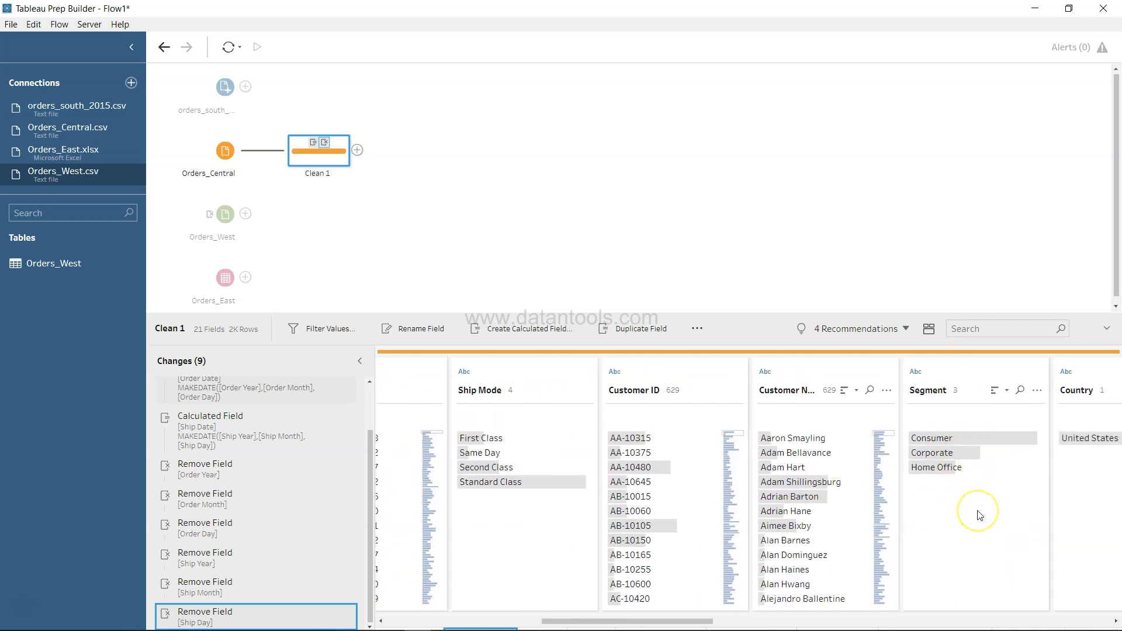
scroll(979, 515, left, 8)
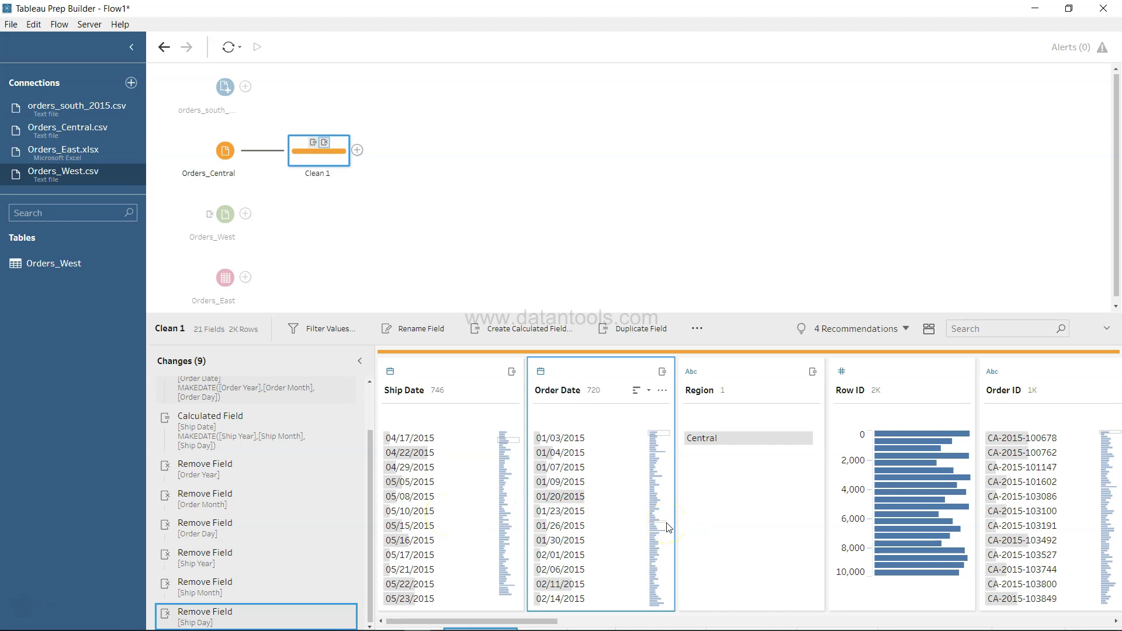
drag(546, 620, 1117, 619)
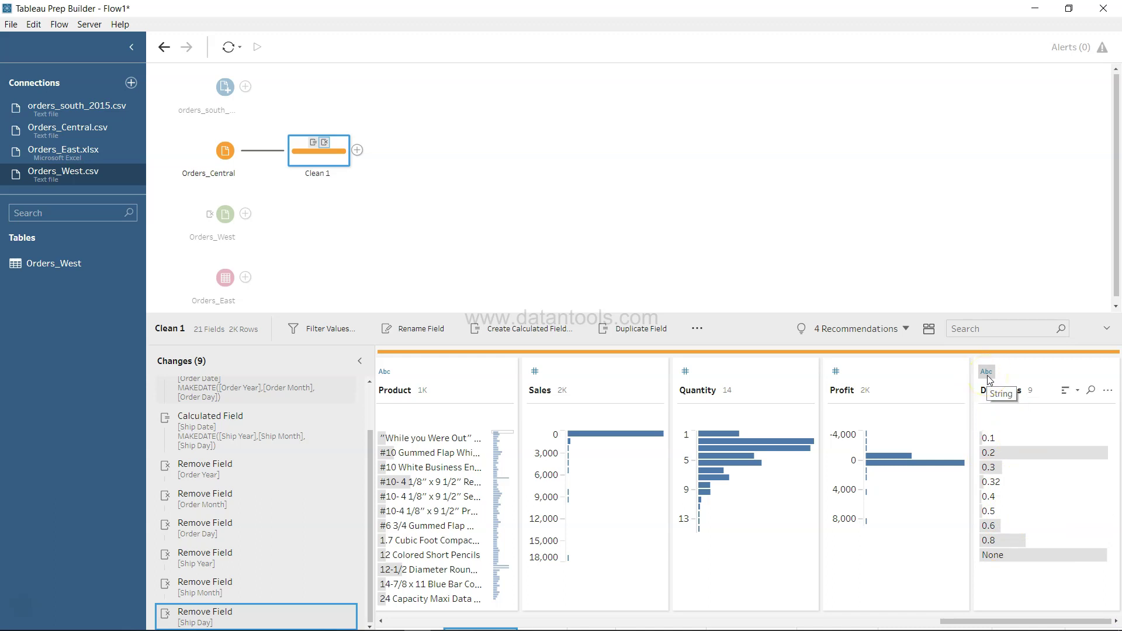
mouse_move(1001, 558)
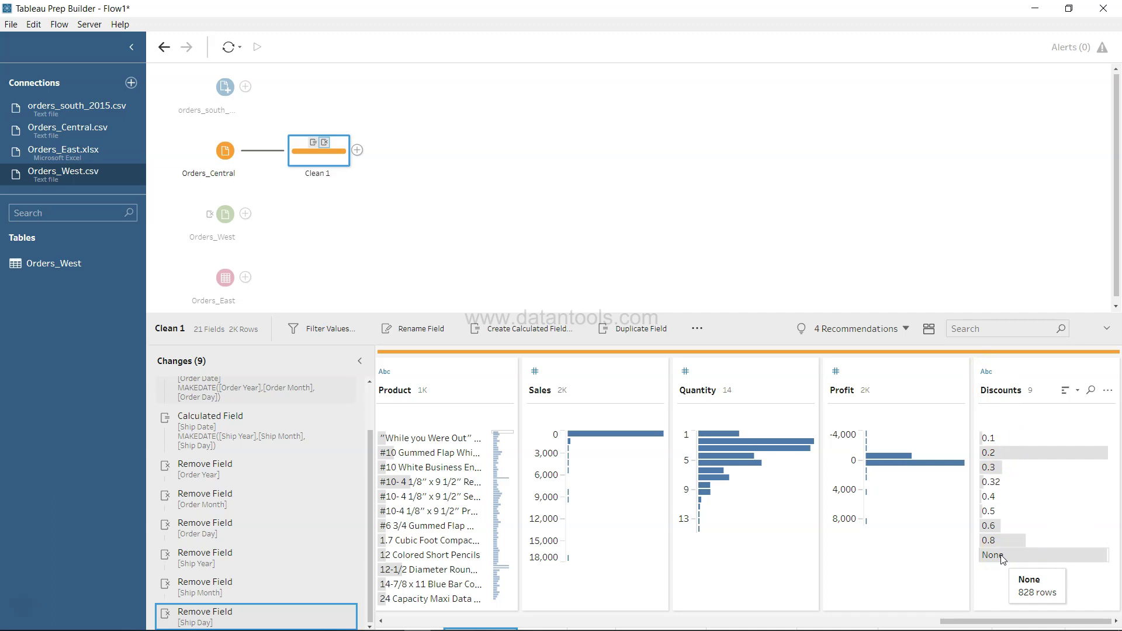
double_click(1001, 558)
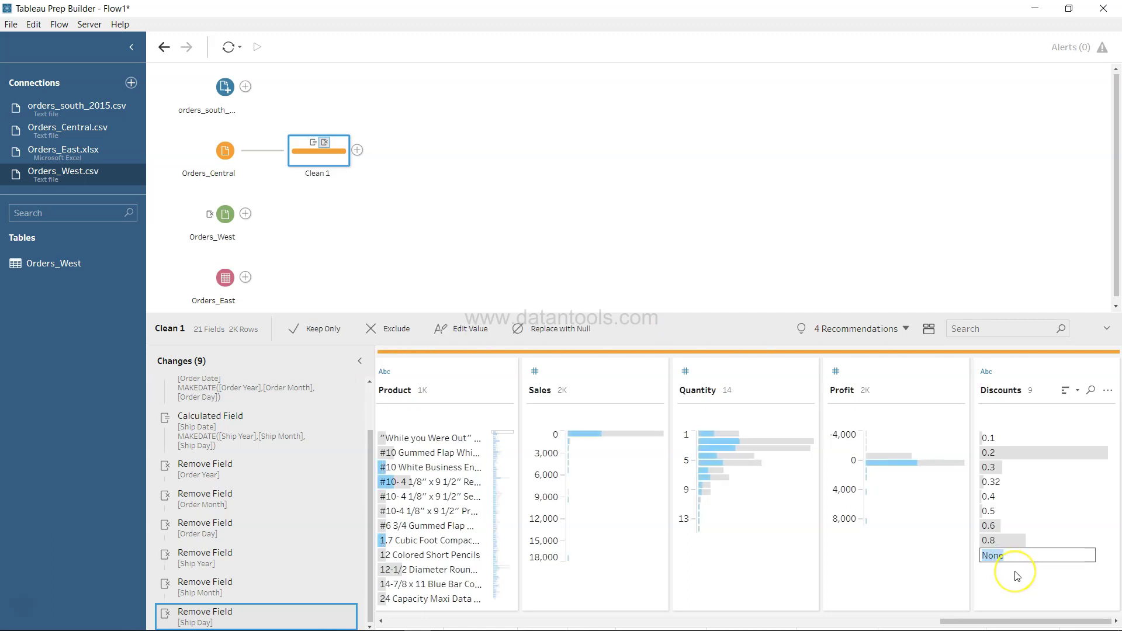
text(0)
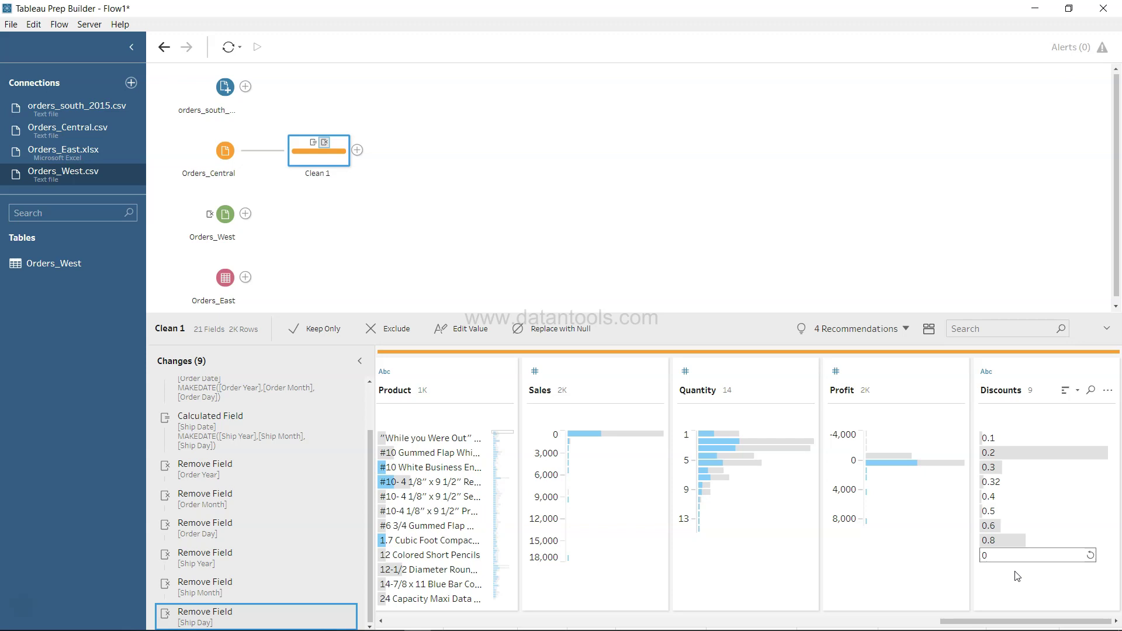
key(Return)
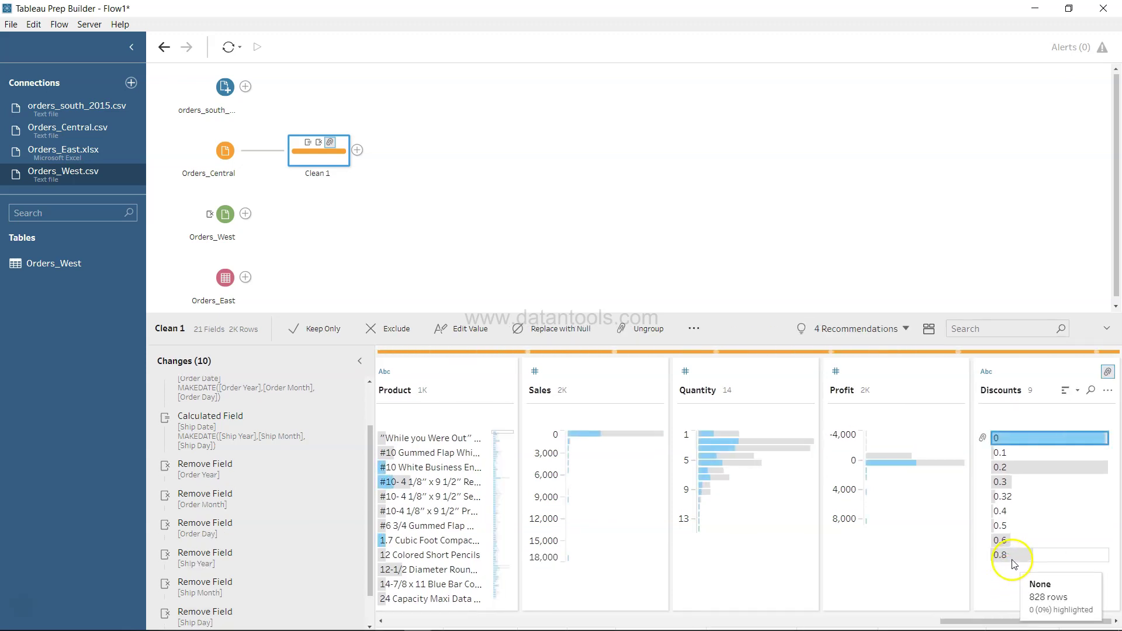
click(986, 372)
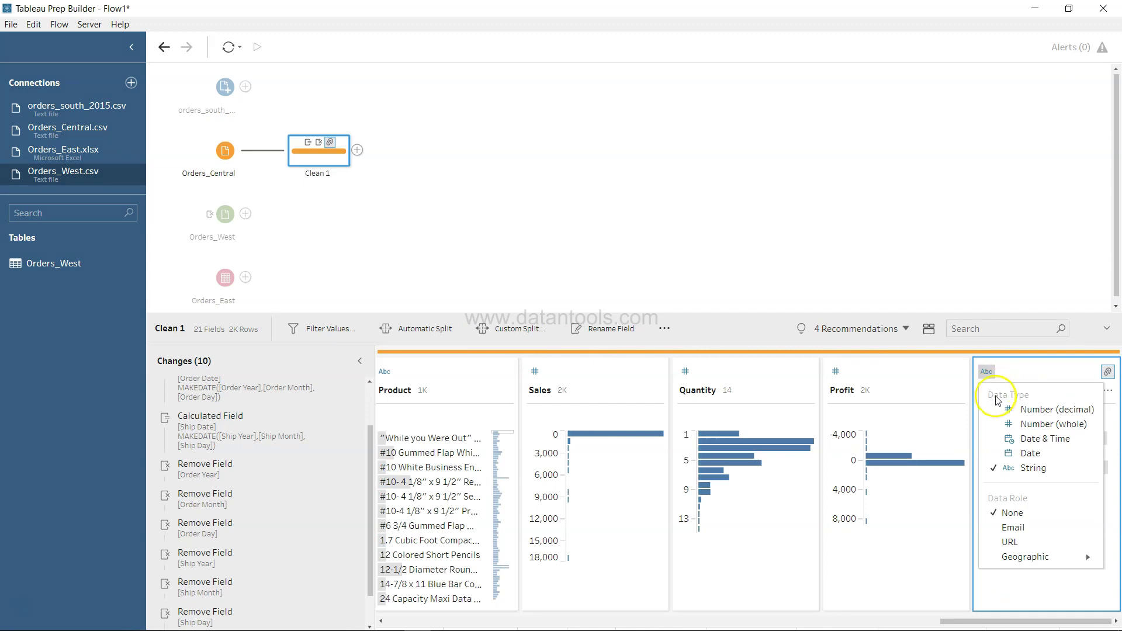
click(1008, 410)
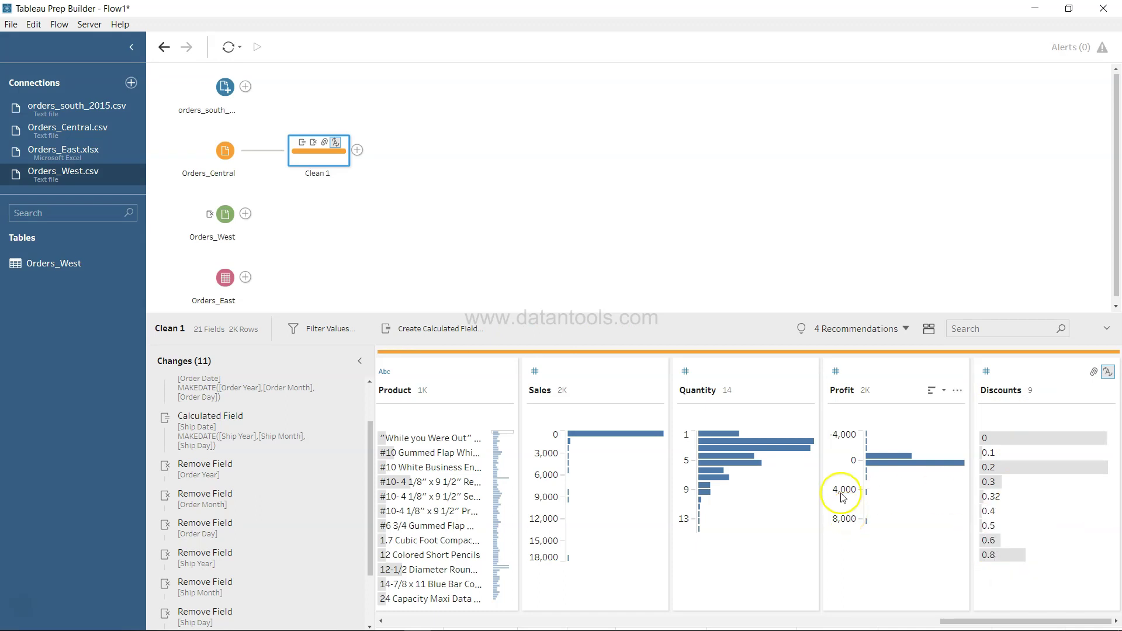
Rename the Clean 1 step of the Orders_Central flow as "Fixing Dates and Discount"
scroll(842, 498, left, 5)
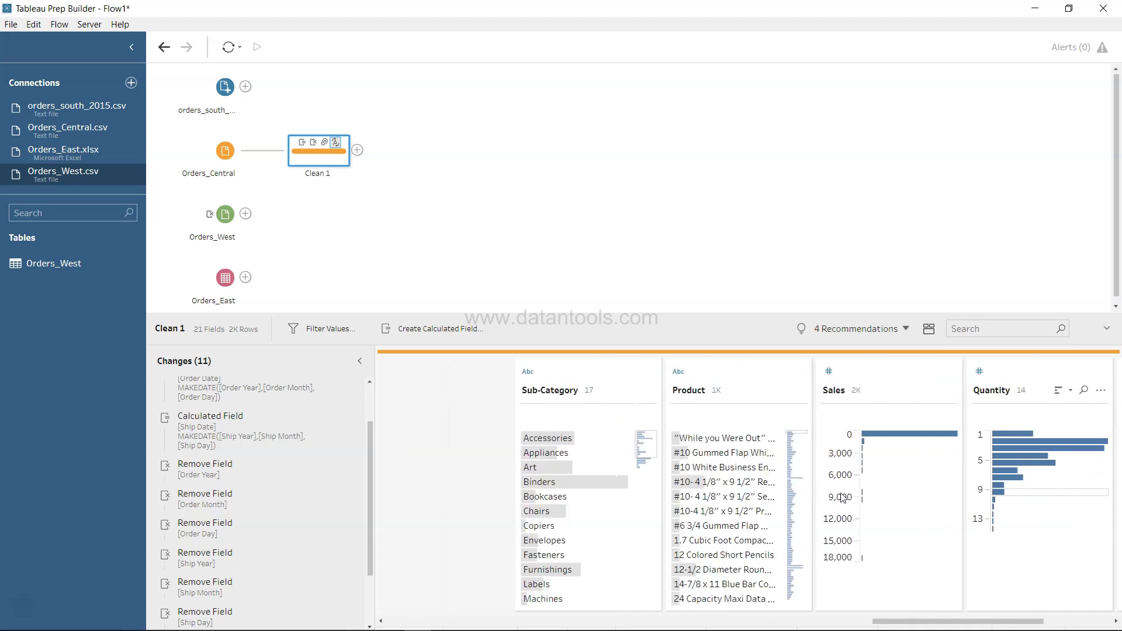
scroll(843, 497, left, 5)
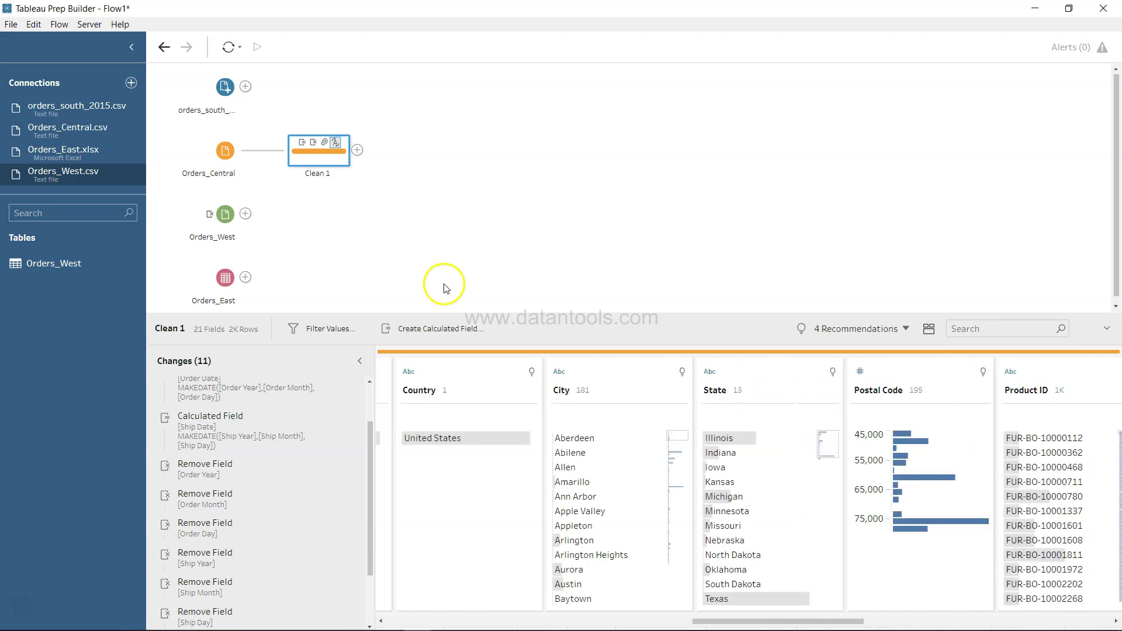
double_click(323, 175)
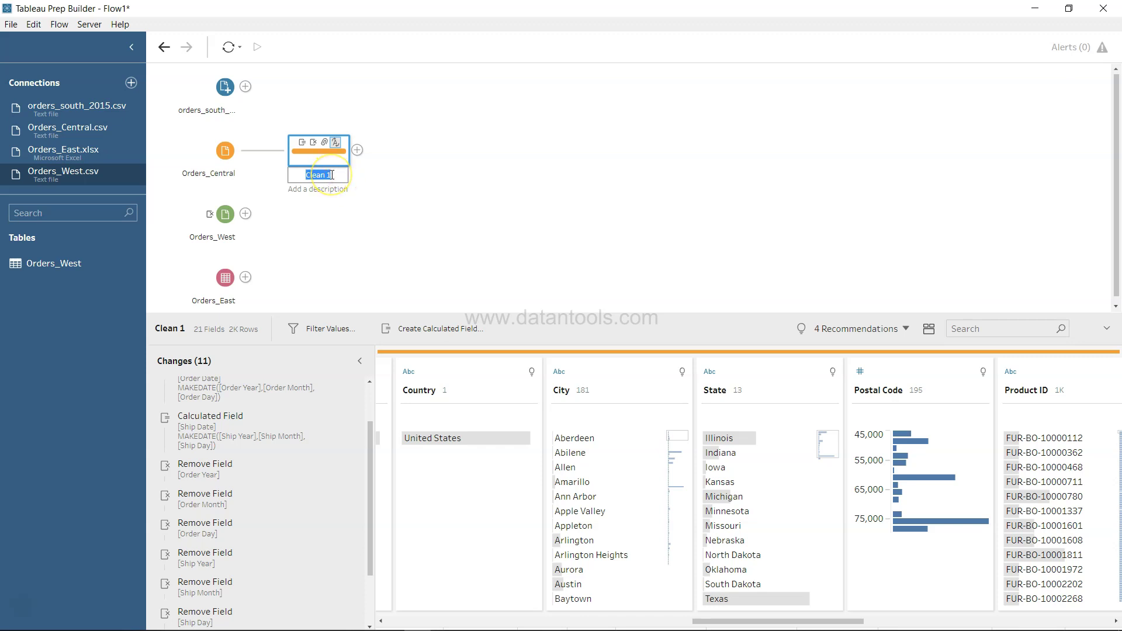
text(Fixing Order Date)
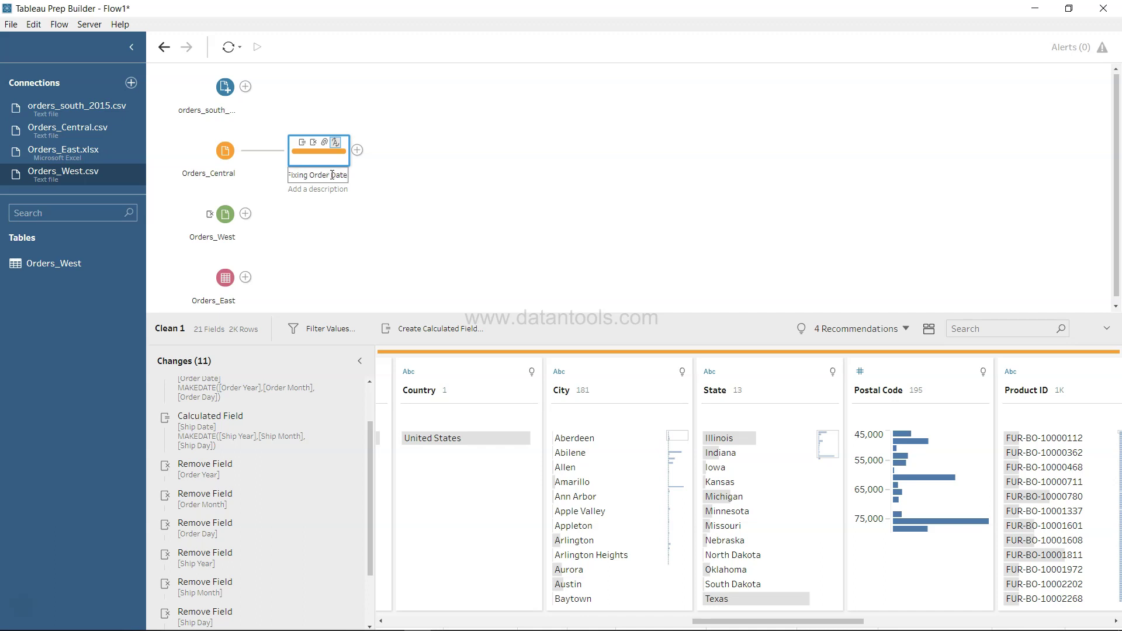
key(BackSpace)
key(BackSpace)
key(BackSpace)
key(BackSpace)
key(BackSpace)
key(BackSpace)
key(BackSpace)
key(BackSpace)
key(BackSpace)
key(BackSpace)
key(BackSpace)
text(Dates and Discount)
key(Return)
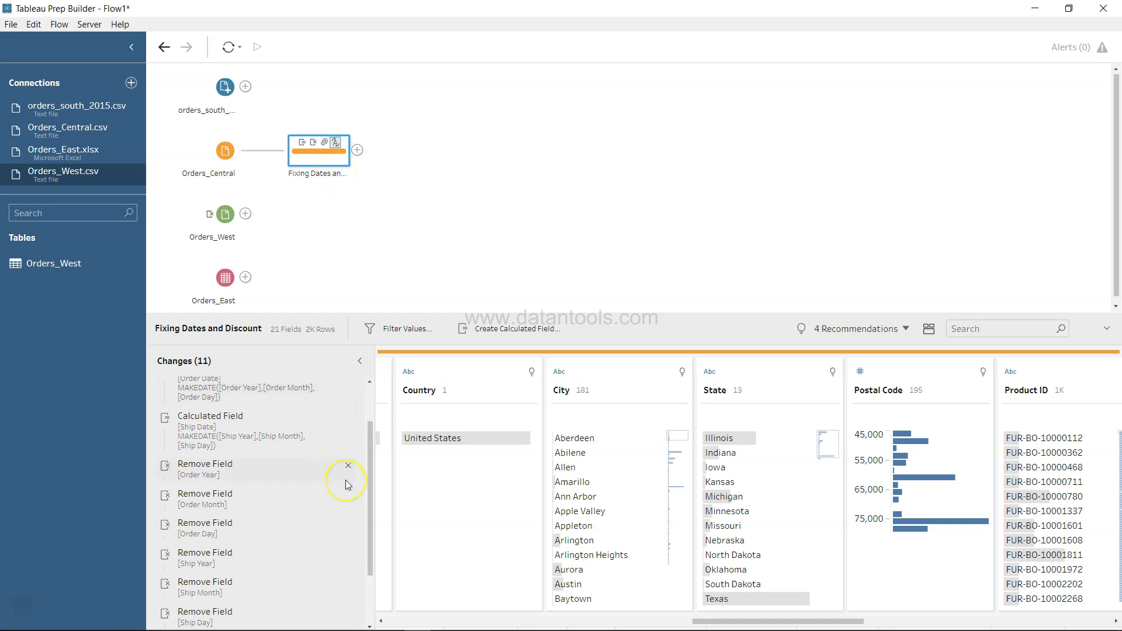
Review the list of changes recorded in the Fixing Dates and Discount step, from the calculated fields onward
scroll(345, 479, down, 2)
scroll(346, 479, up, 1)
scroll(345, 479, up, 2)
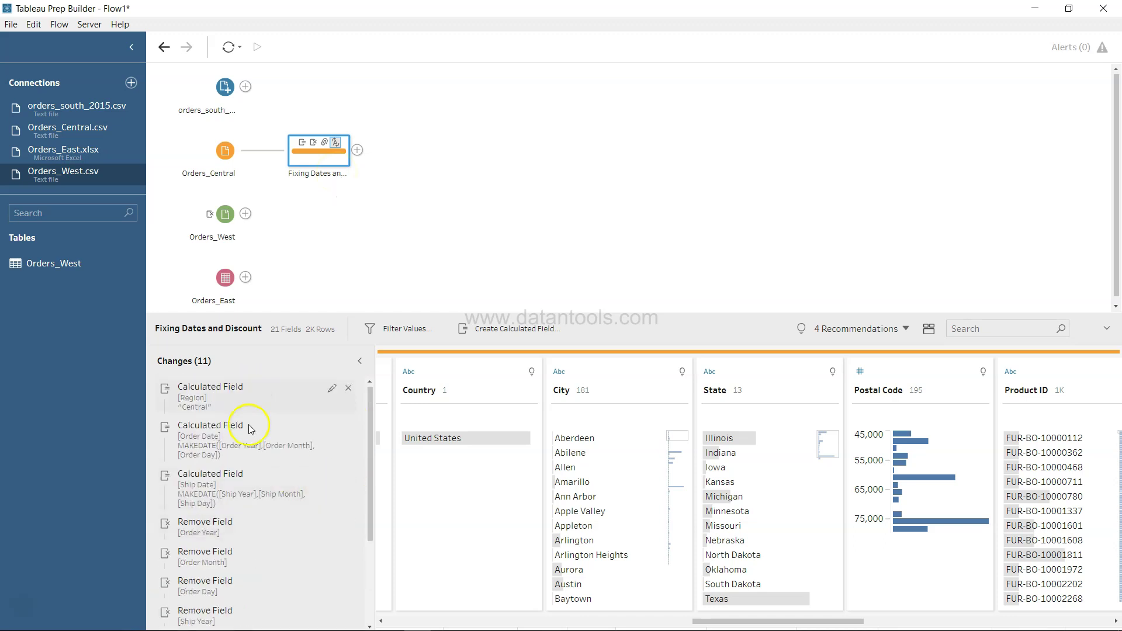